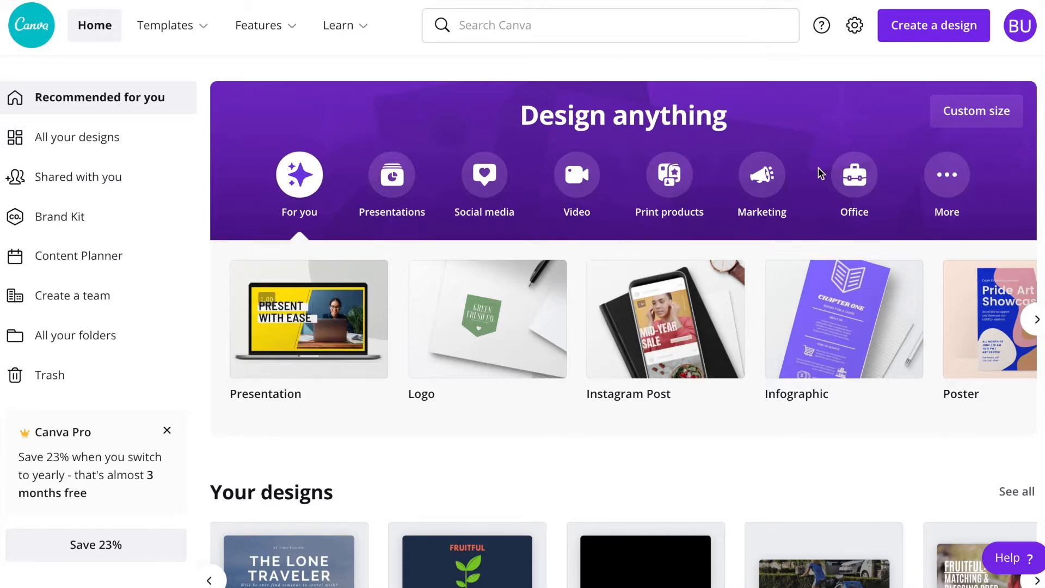
Create a new blank YouTube Thumbnail design by looking up the thumbnail design type
left_click(922, 35)
type("thumbna")
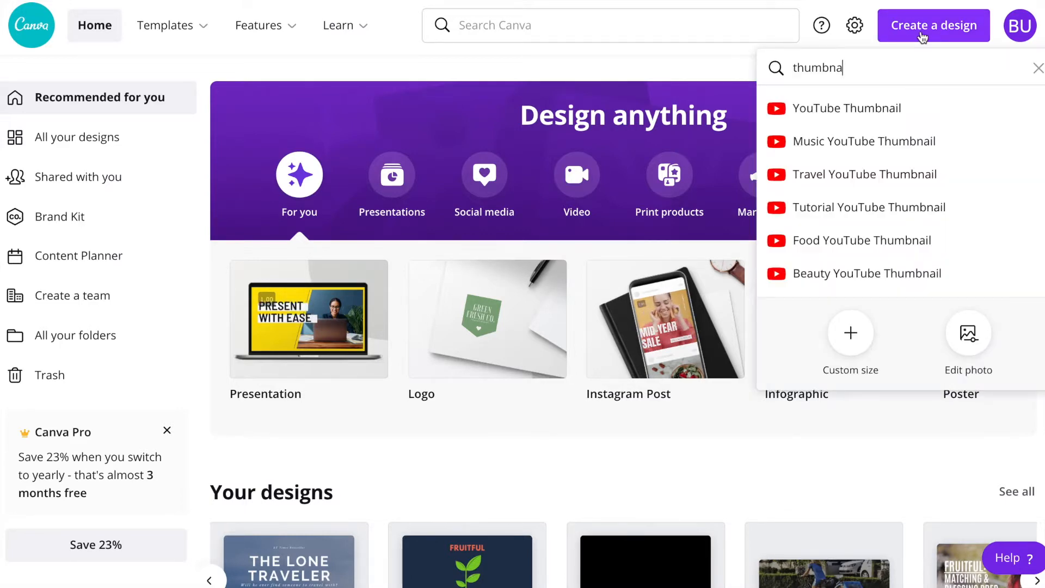
left_click(868, 109)
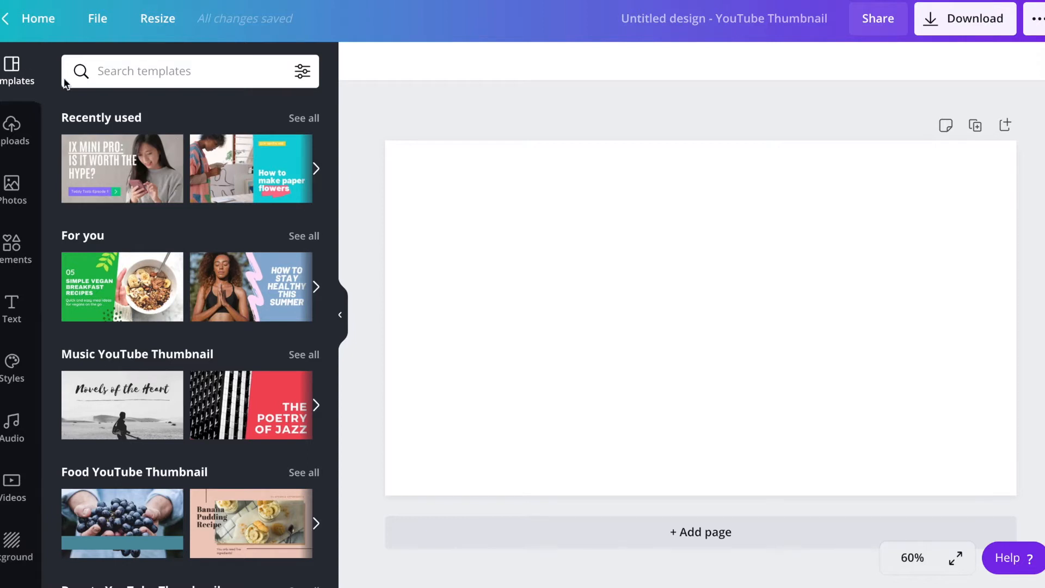
Browse the YouTube thumbnail templates and compare their layouts to find a suitable starting point
scroll(220, 197, "down", 9)
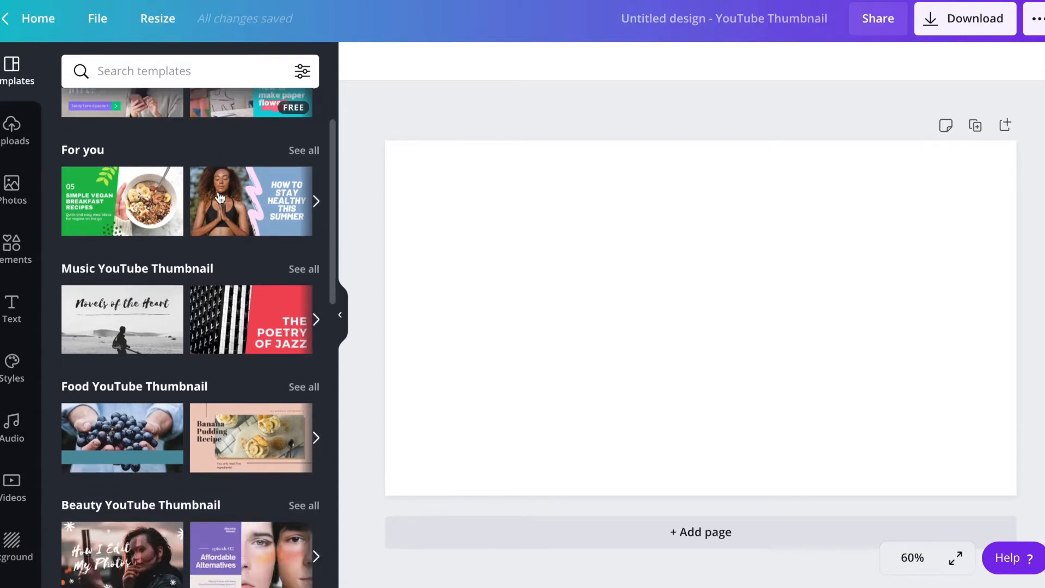
scroll(220, 198, "down", 5)
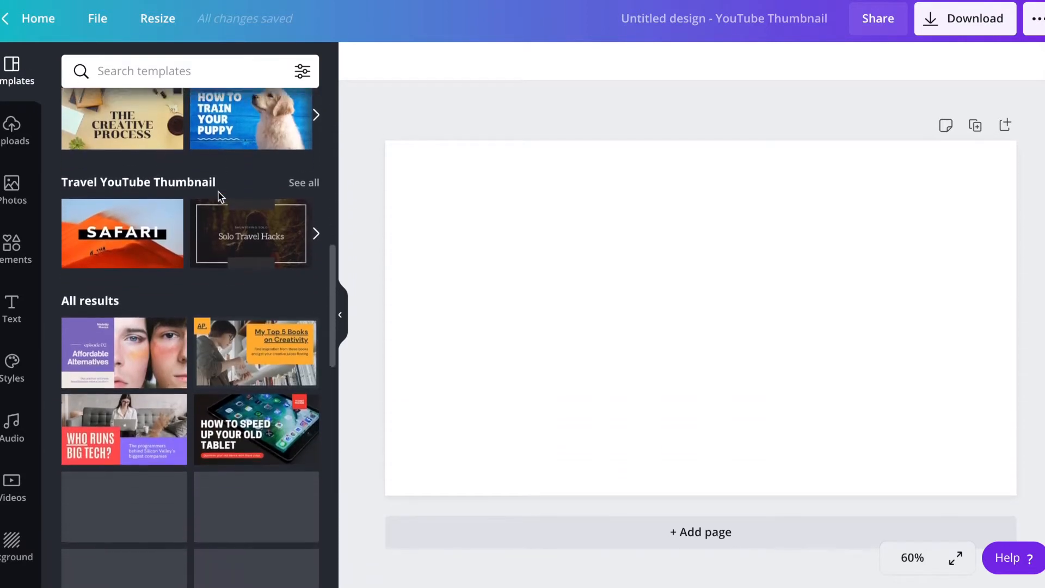
scroll(220, 197, "down", 2)
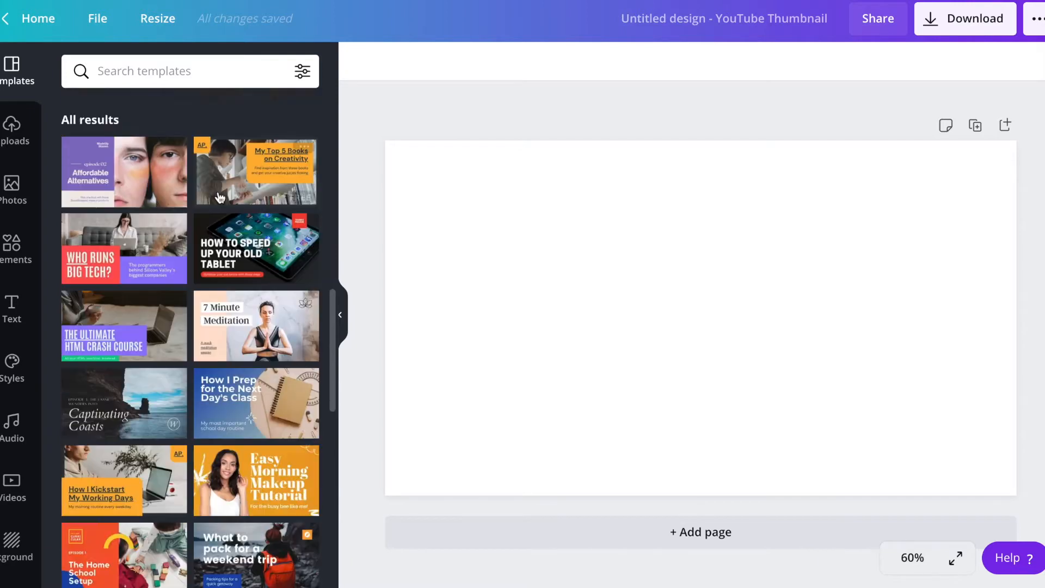
scroll(219, 197, "down", 2)
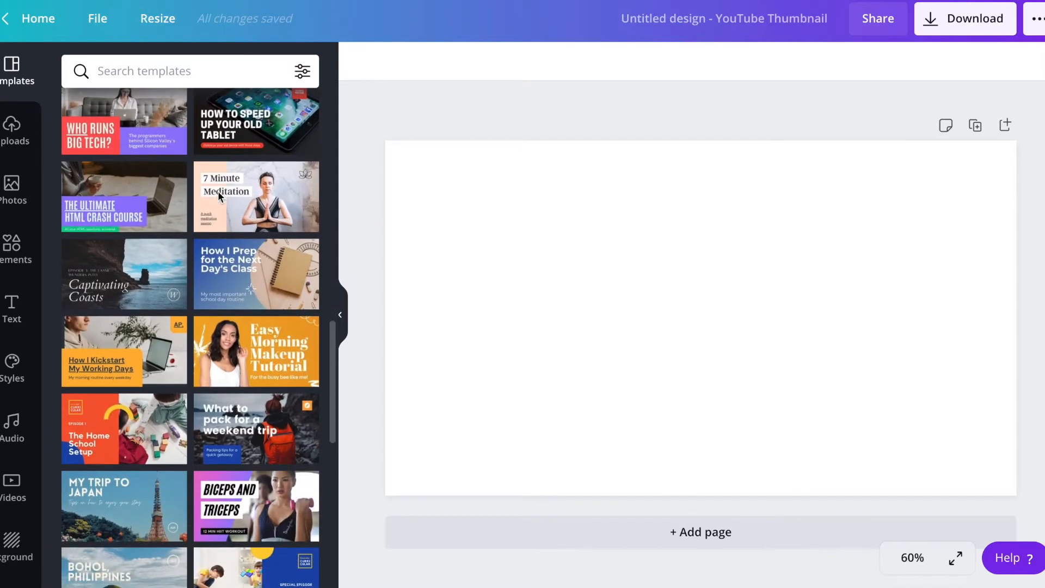
scroll(219, 197, "down", 5)
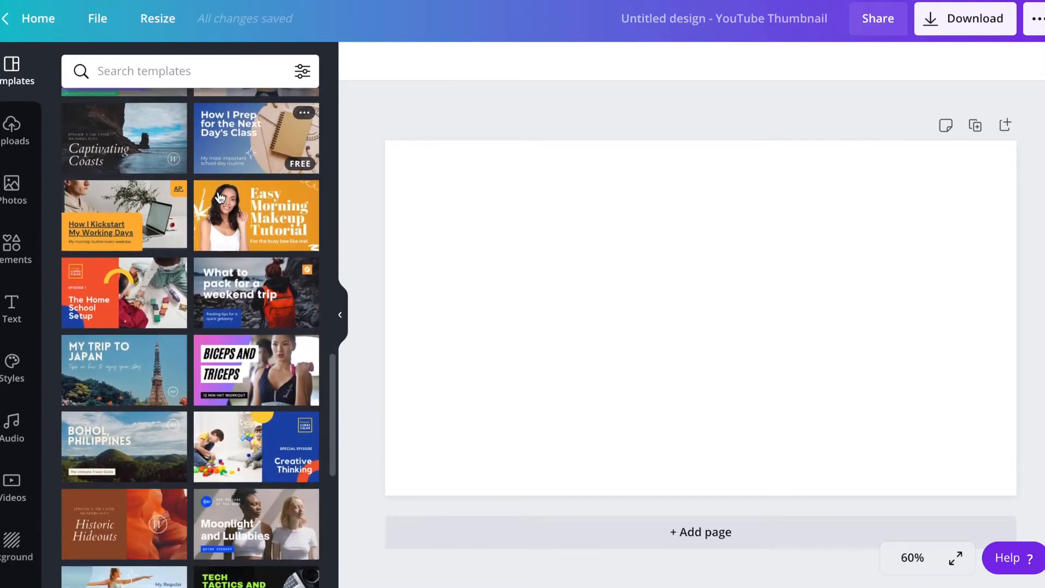
scroll(220, 197, "up", 6)
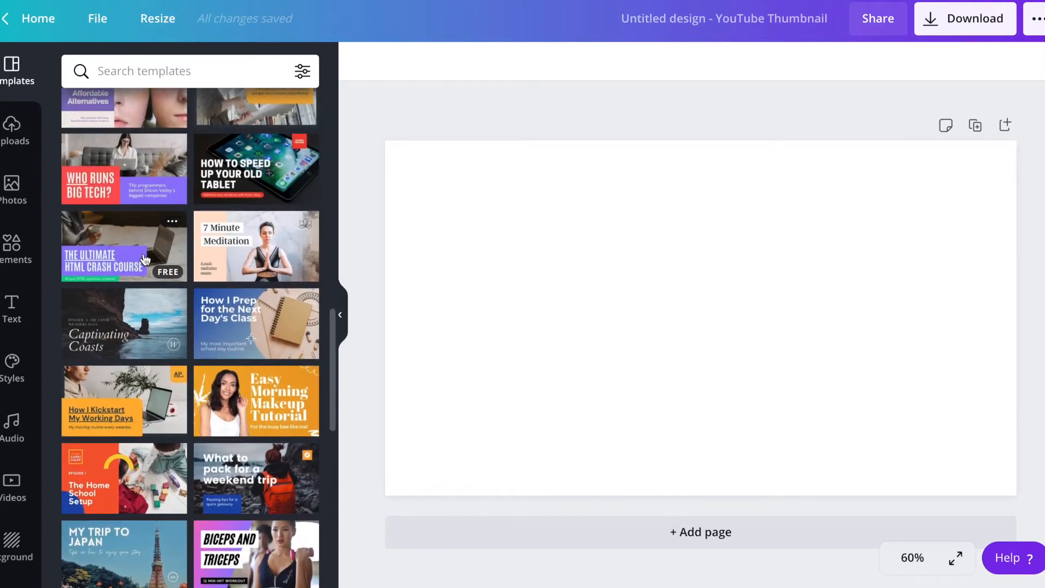
scroll(145, 258, "up", 1)
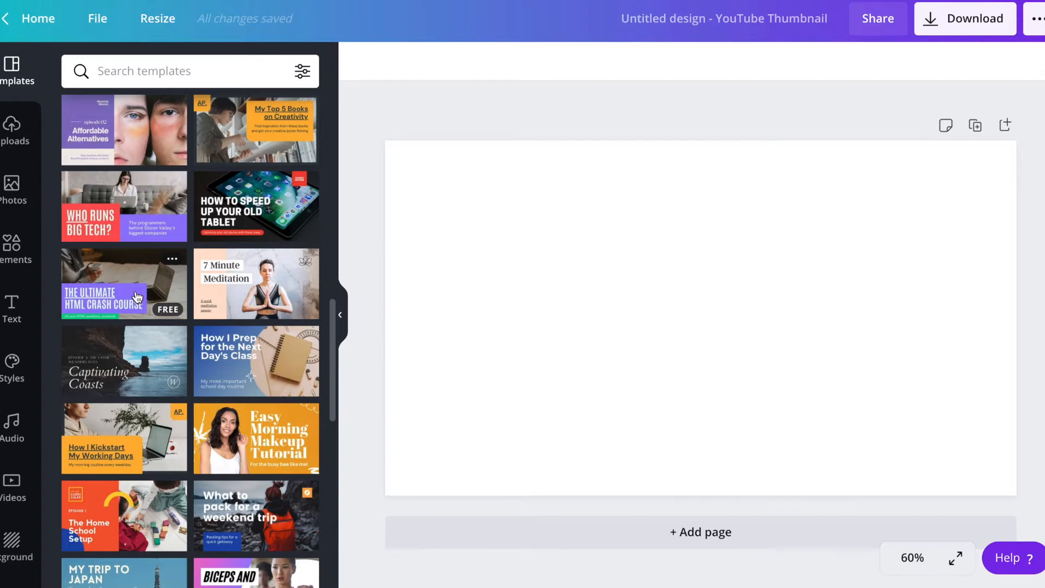
scroll(136, 297, "down", 1)
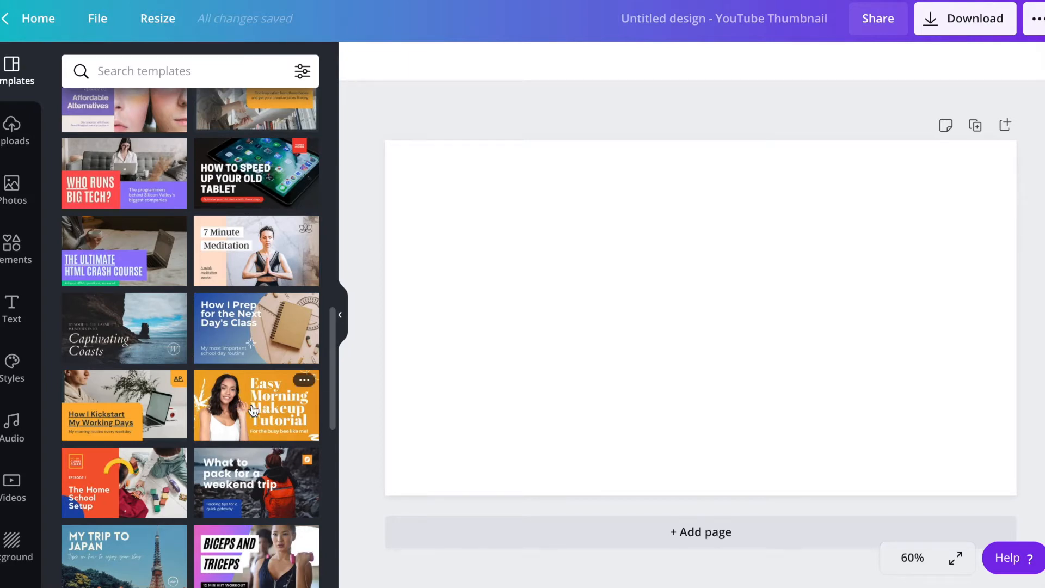
scroll(254, 410, "down", 3)
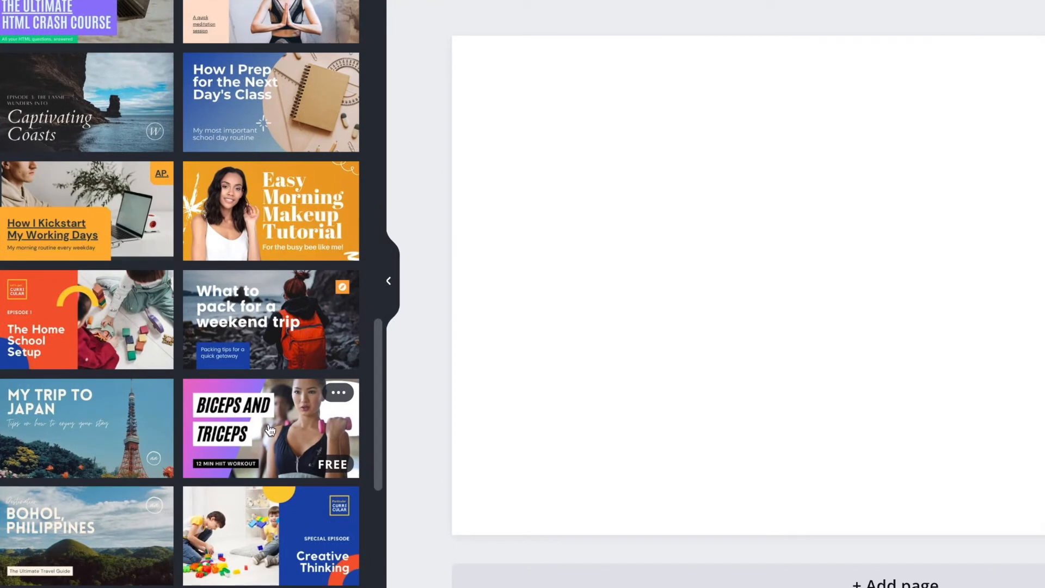
scroll(292, 375, "down", 6)
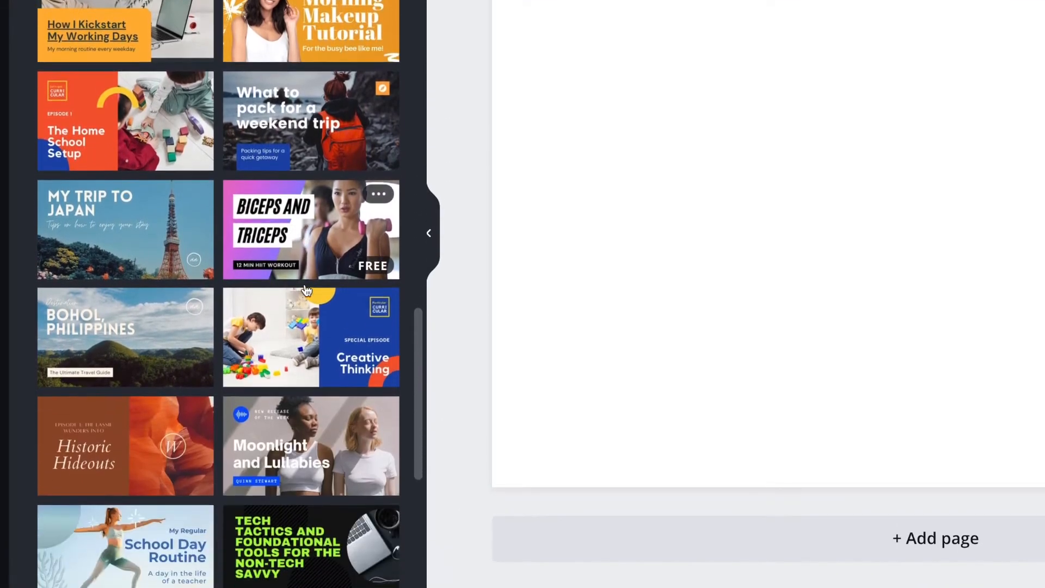
scroll(306, 290, "down", 5)
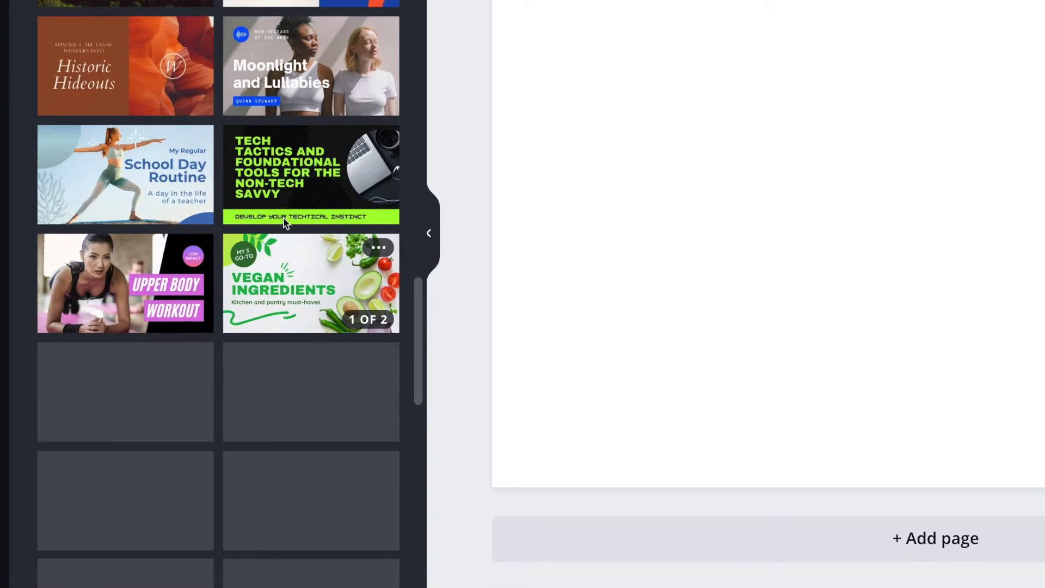
scroll(285, 216, "down", 6)
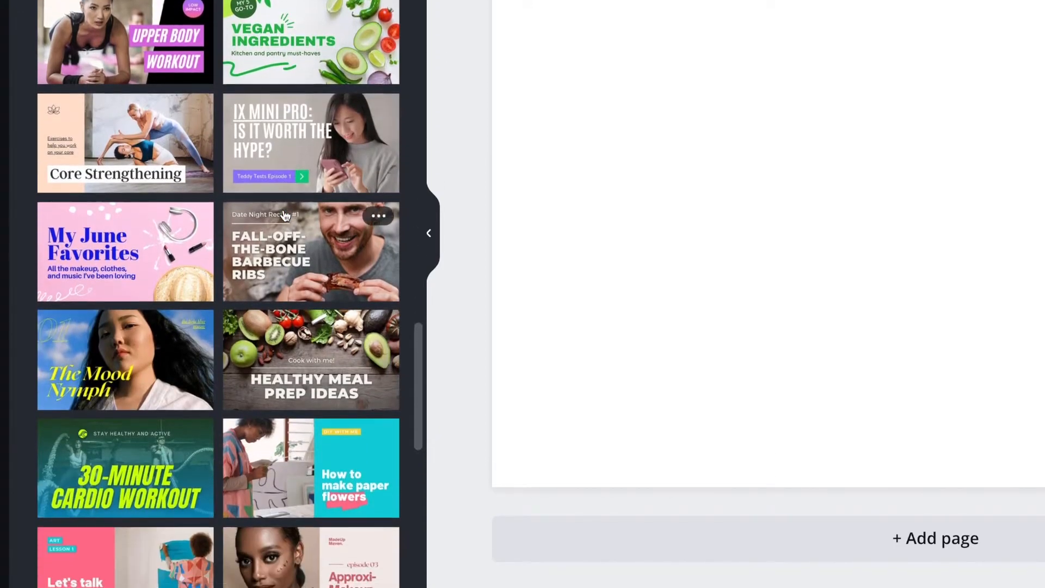
scroll(285, 216, "down", 2)
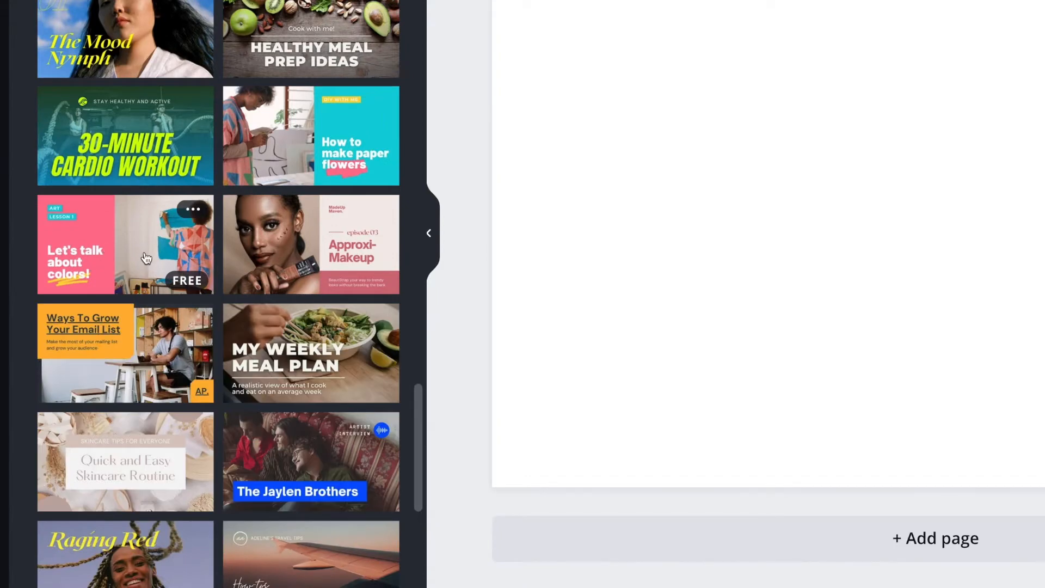
scroll(301, 376, "down", 2)
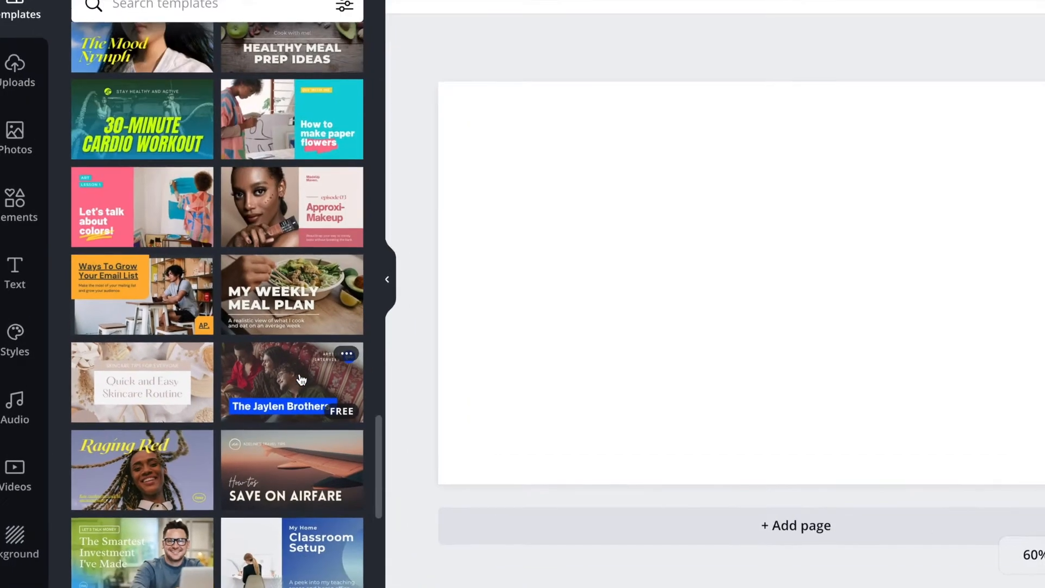
scroll(301, 379, "down", 5)
Apply the "The Ultimate HTML Crash Course" template to the blank thumbnail page
scroll(301, 380, "up", 8)
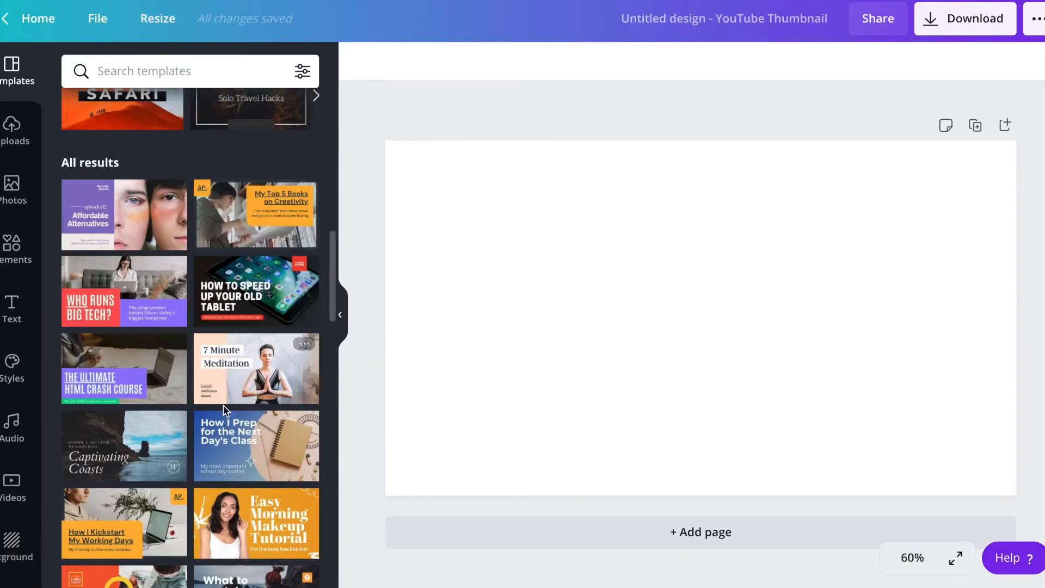
left_click(124, 382)
left_click(655, 275)
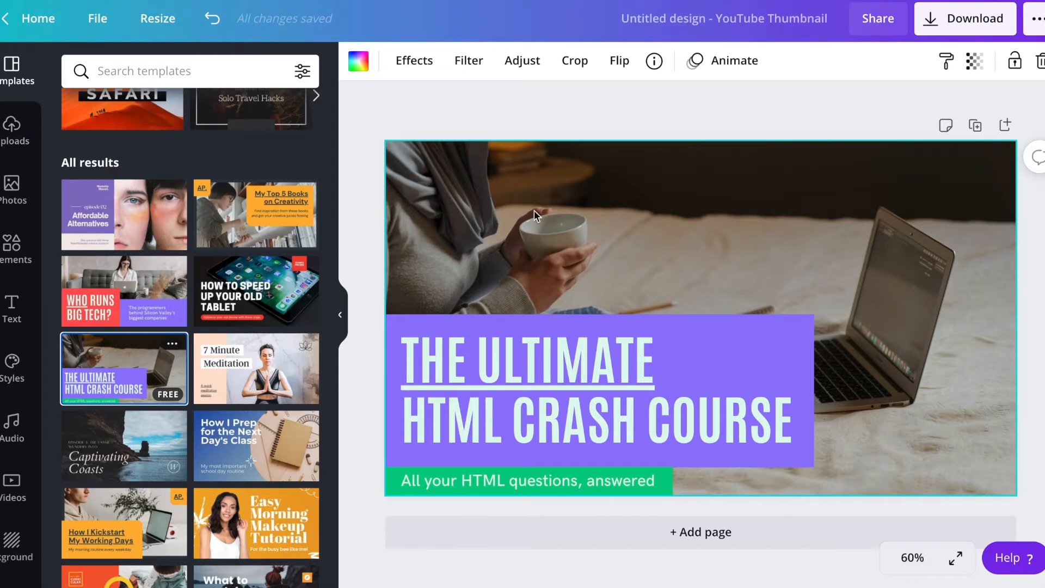
left_click(587, 365)
double_click(587, 366)
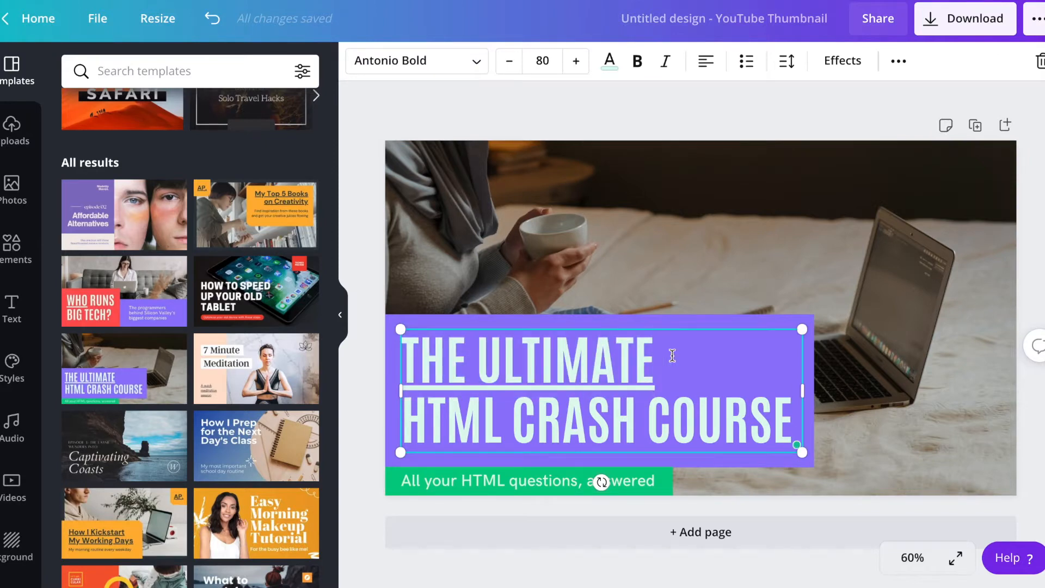
key("ctrl+a")
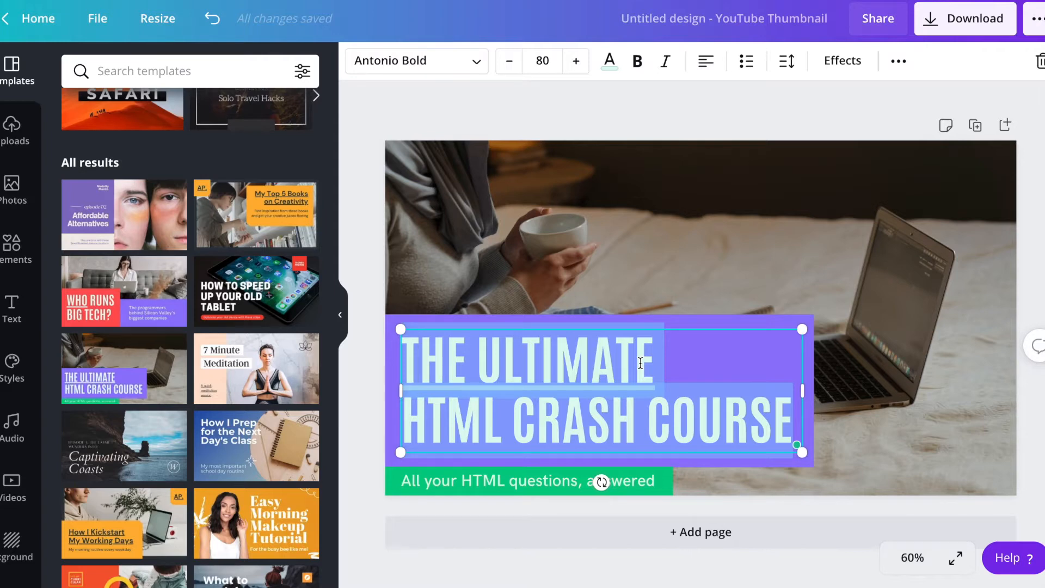
left_click(757, 280)
left_click(643, 365)
left_click(781, 253)
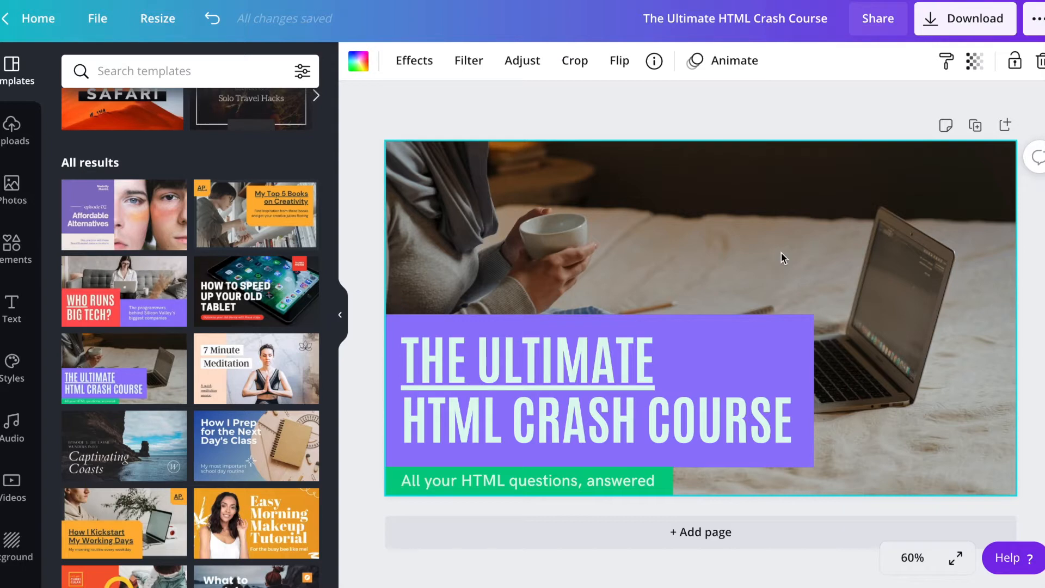
left_click(719, 119)
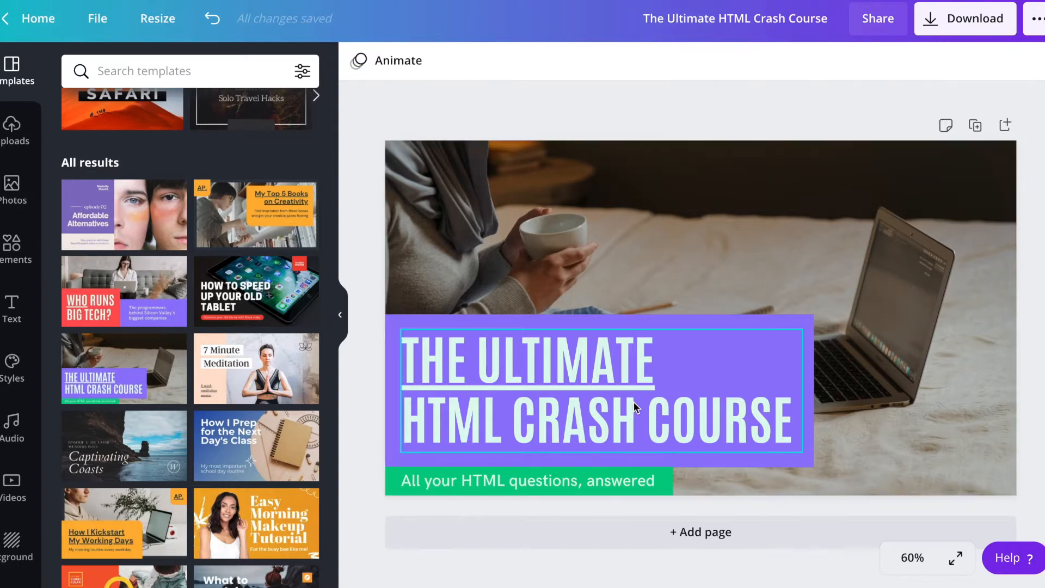
Replace the whole heading in the purple box with "HOW TO BREW COFFEE"
left_click(642, 371)
triple_click(706, 410)
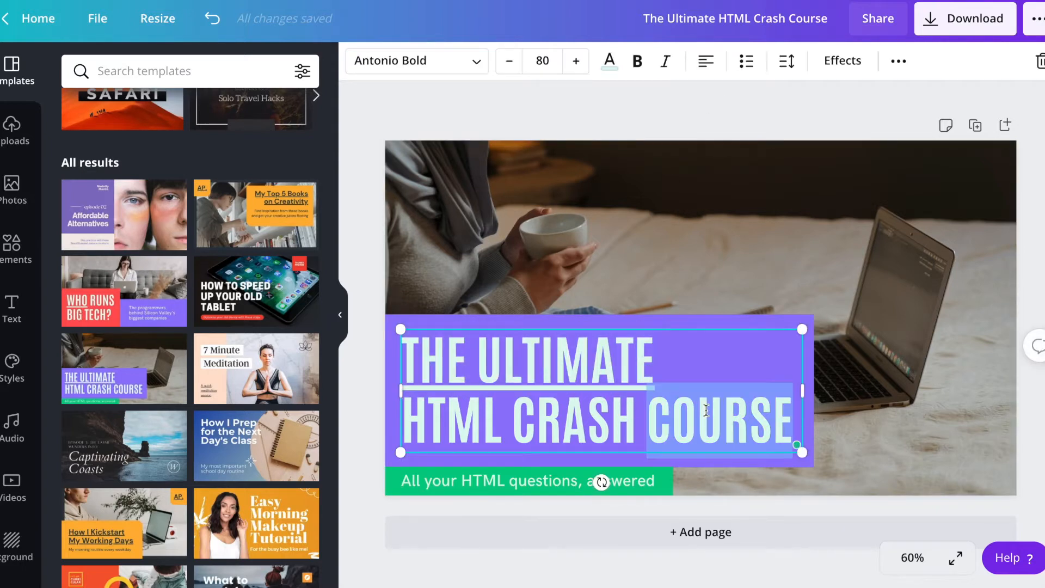
triple_click(640, 362)
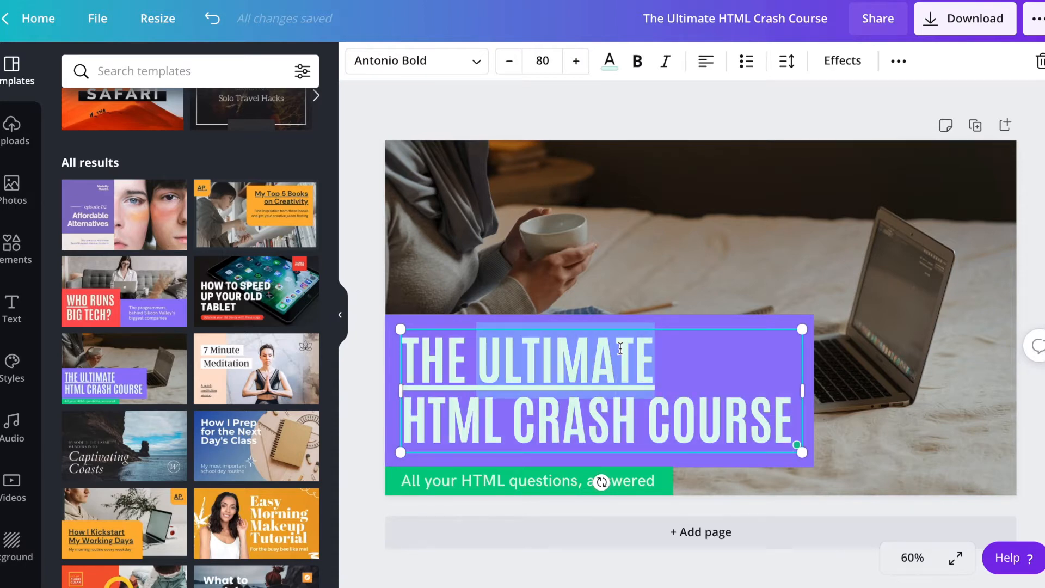
double_click(674, 402)
left_click(674, 402)
triple_click(634, 355)
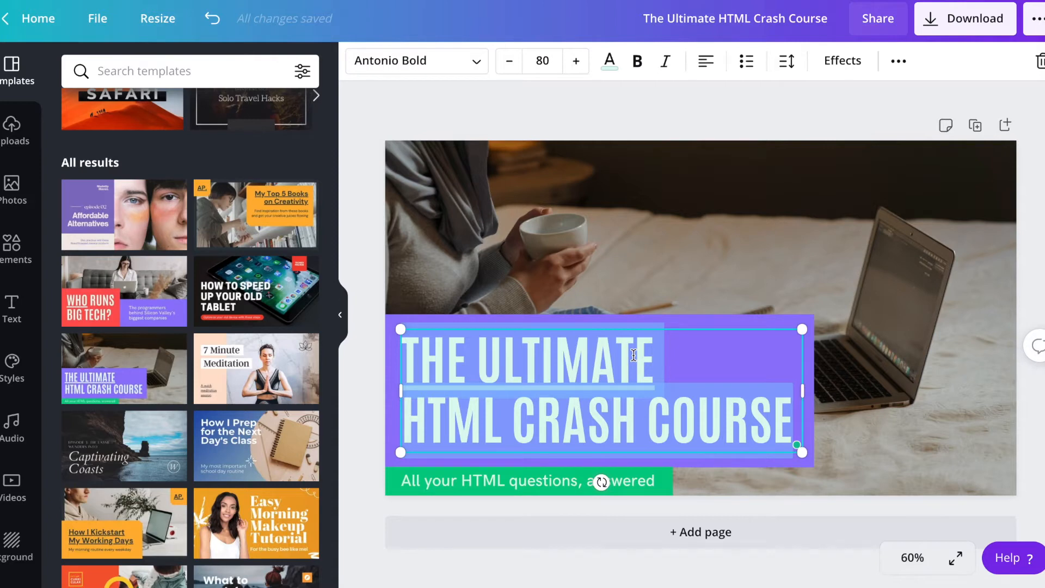
type("HOW TO ")
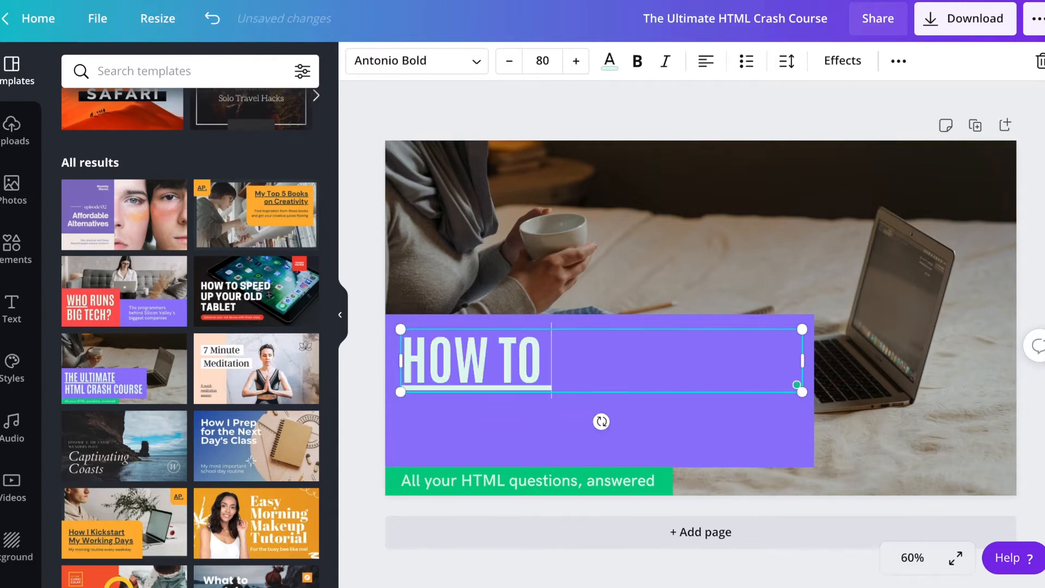
type("BREW COFFE")
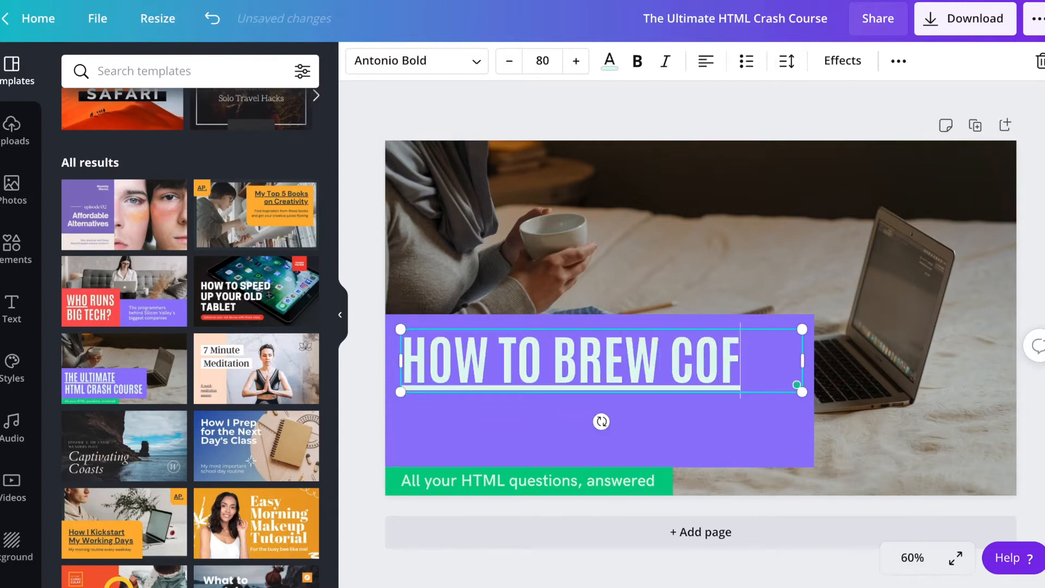
key("BackSpace")
type("FEE")
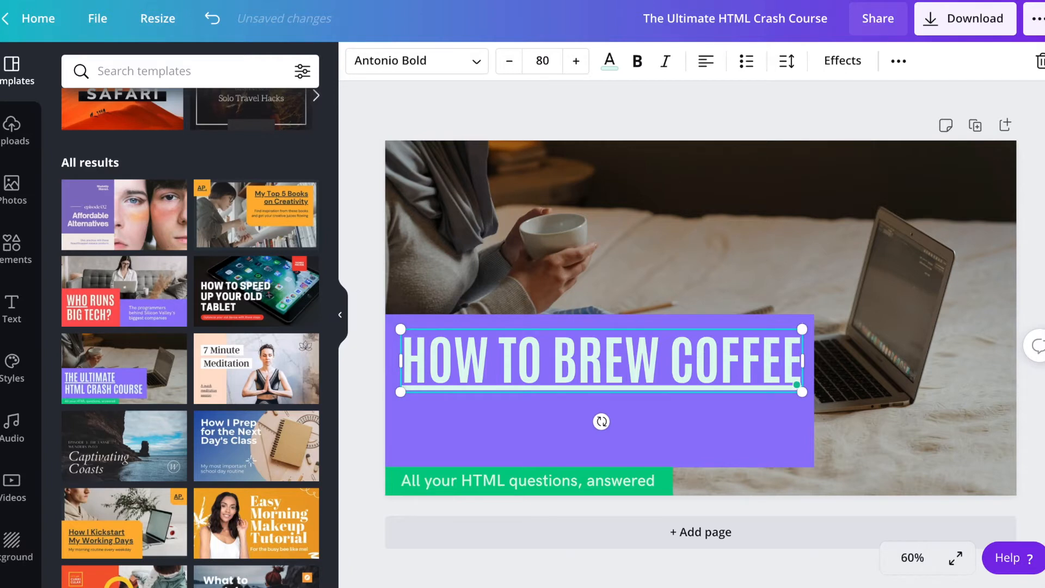
left_click(692, 278)
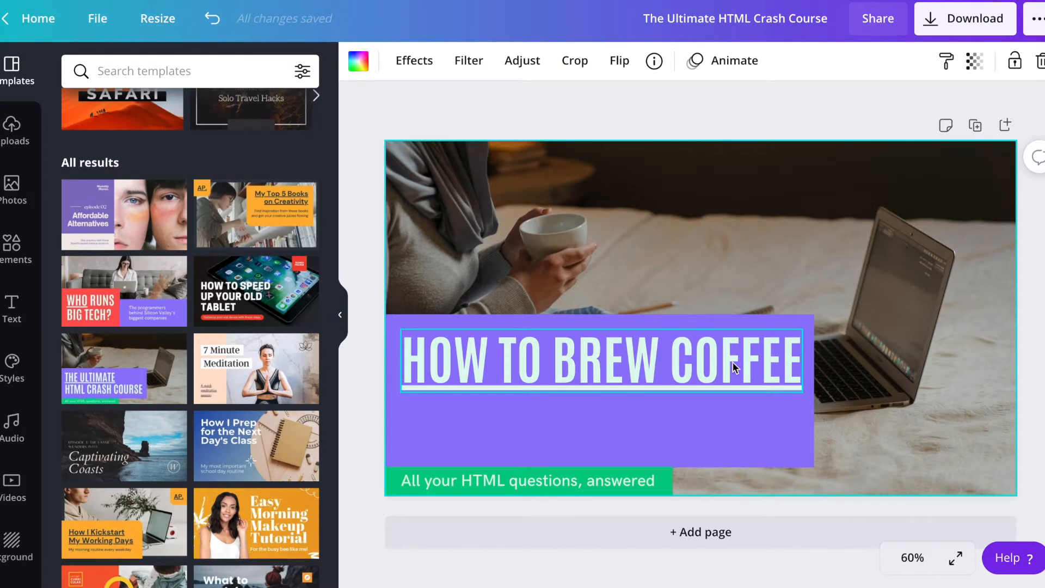
Extend the heading with "IN 5 MINUTES" after the word "COFFEE"
left_click(765, 361)
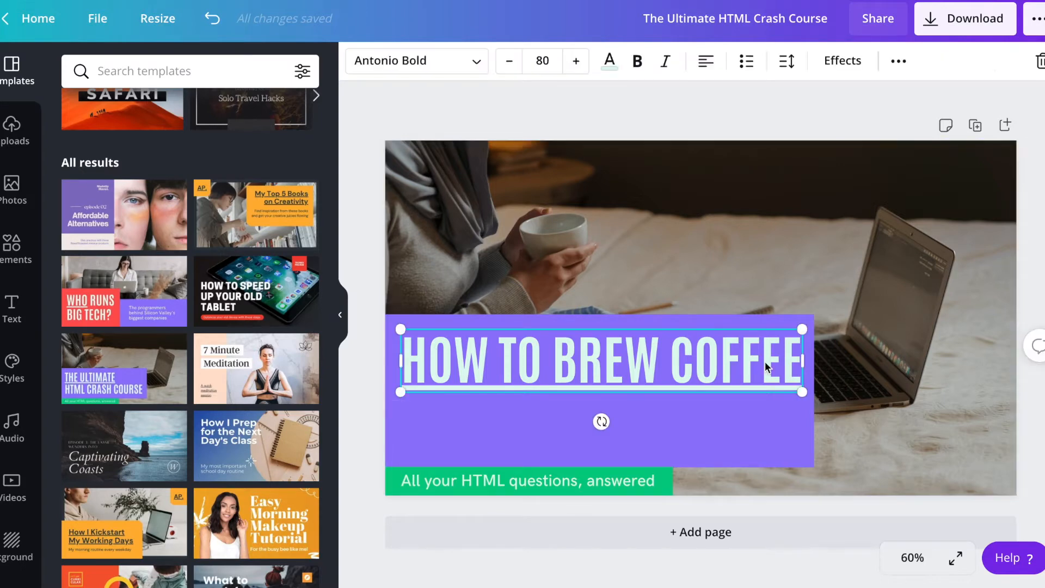
left_click(792, 364)
type("IN 5 MINUTES")
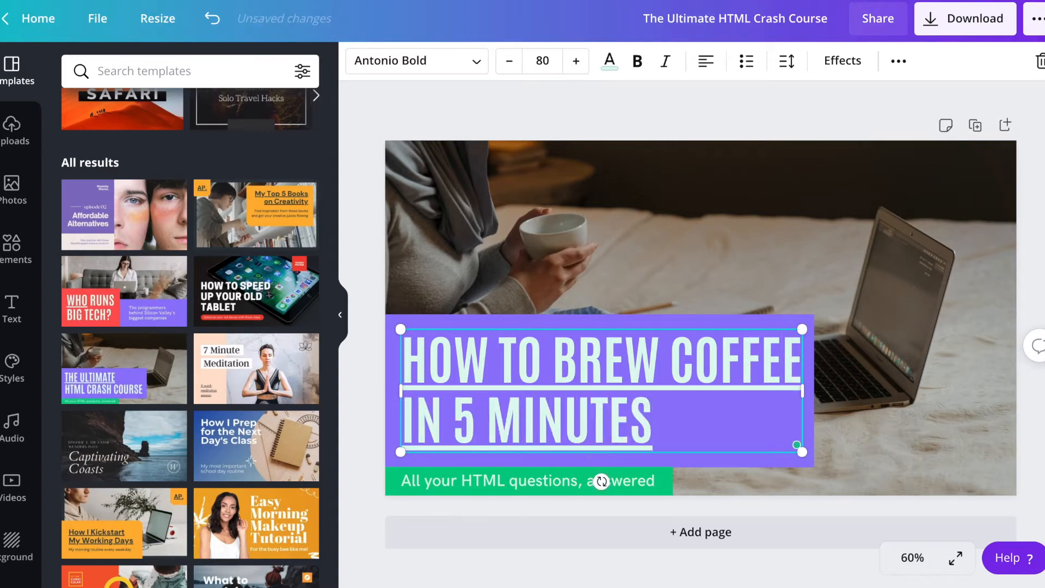
left_click(842, 215)
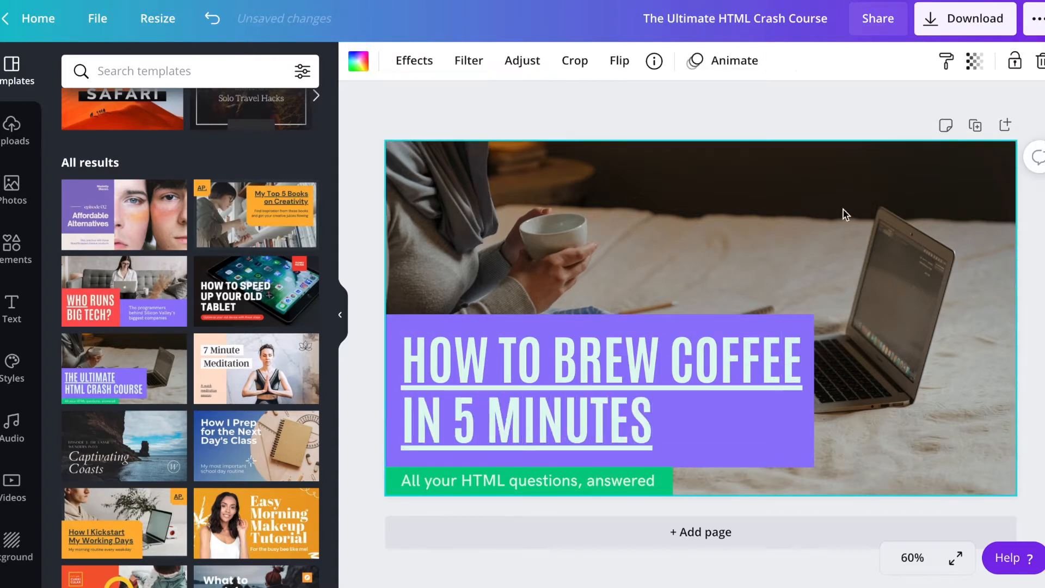
Replace the whole heading in the purple box with "TIP #2:"
left_click(632, 480)
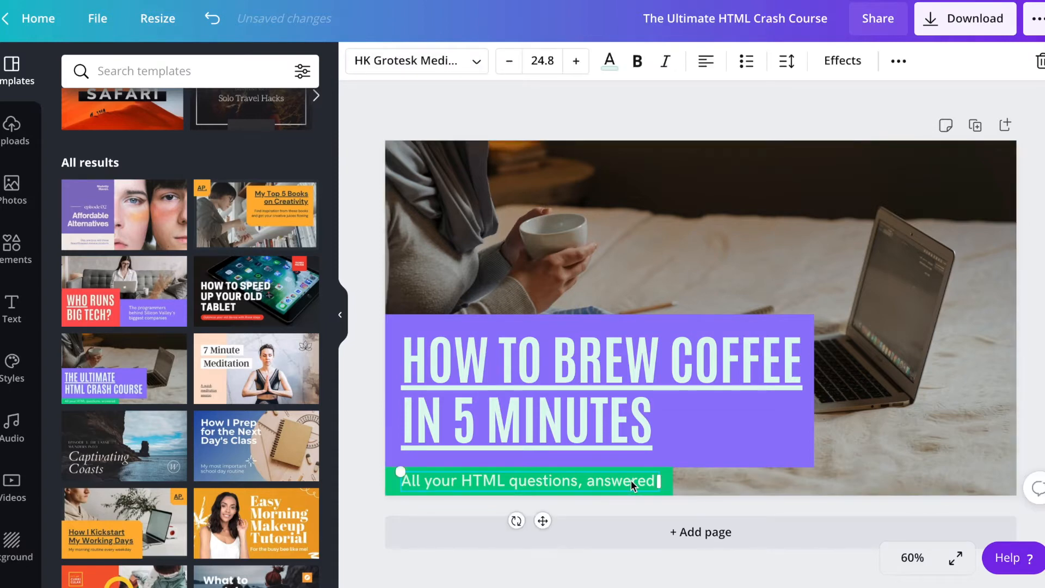
left_click(690, 268)
left_click(684, 343)
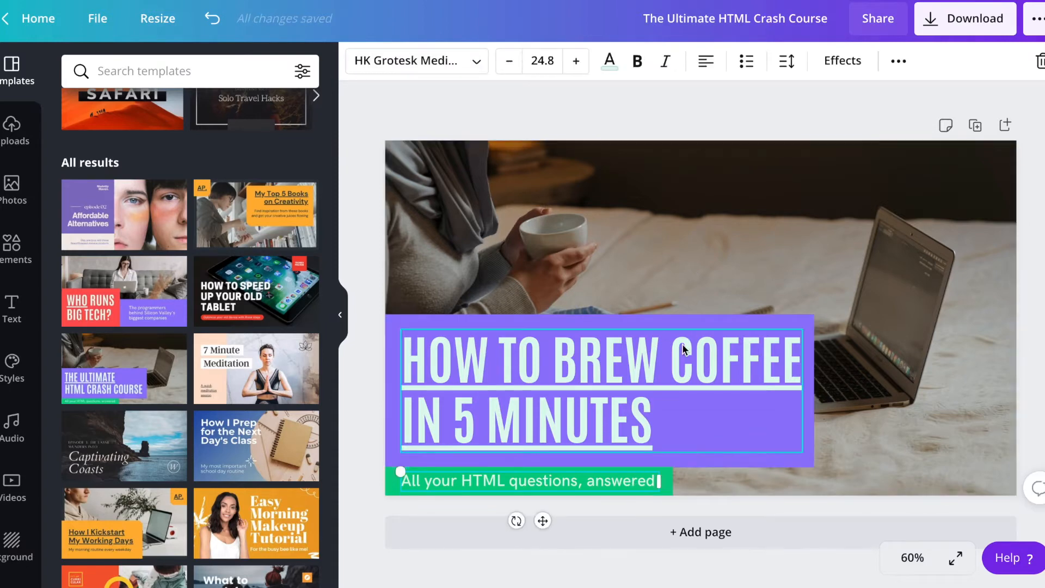
key("ctrl+a")
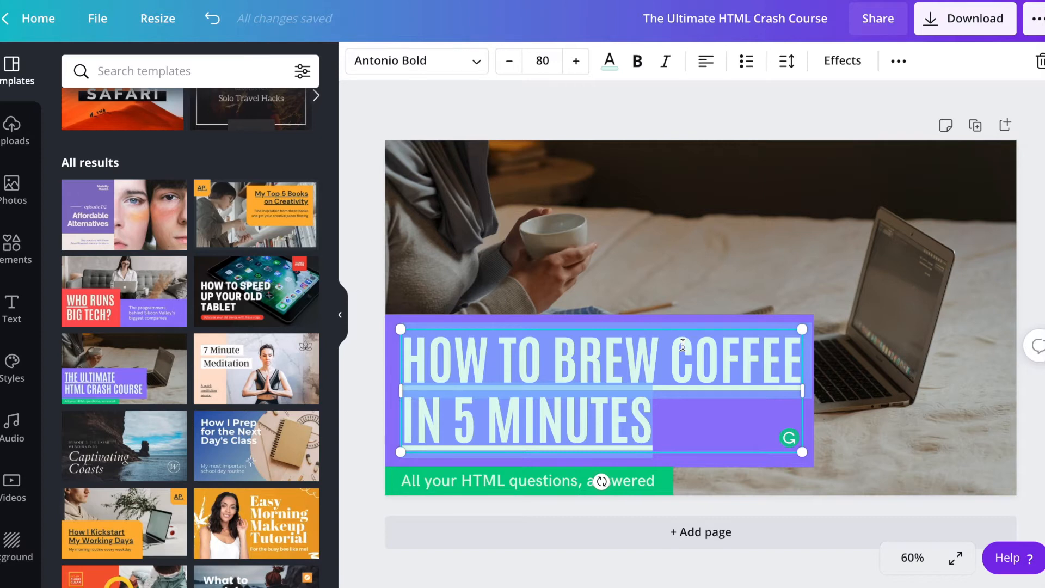
key("BackSpace")
type("TIP")
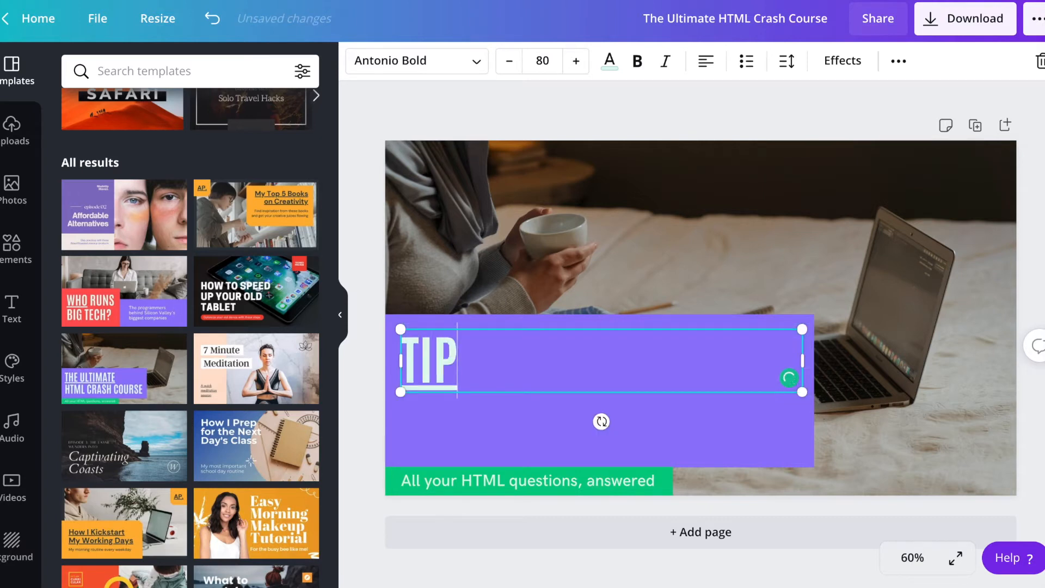
type(" #2:")
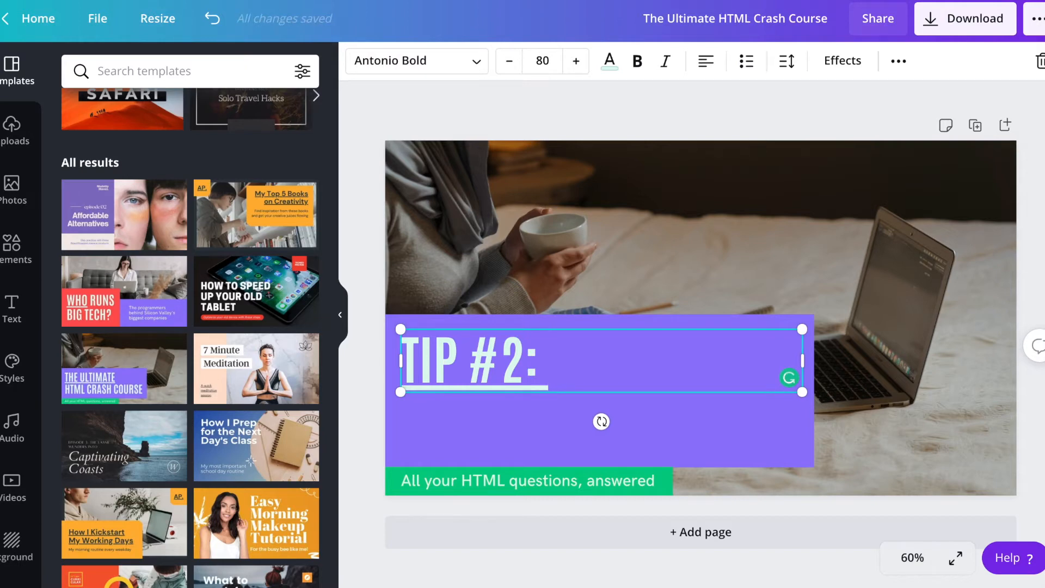
Continue the heading after "TIP #2:" with "DON'T USE YOUR LEFT HAND"
type("DON'T USE")
key("BackSpace")
key("BackSpace")
key("BackSpace")
key("BackSpace")
type("USE YOUR")
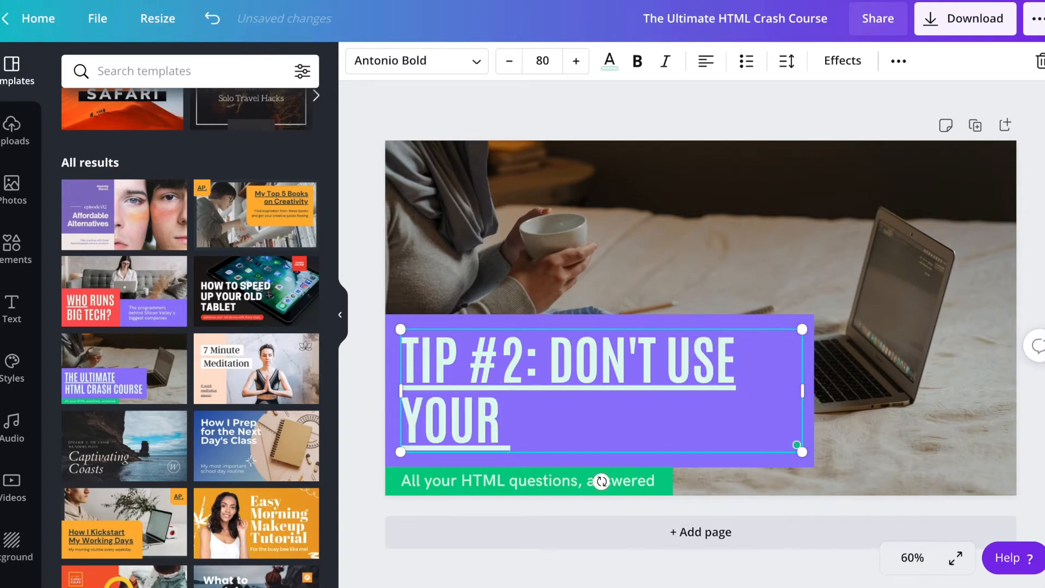
type(" LEFT HAND")
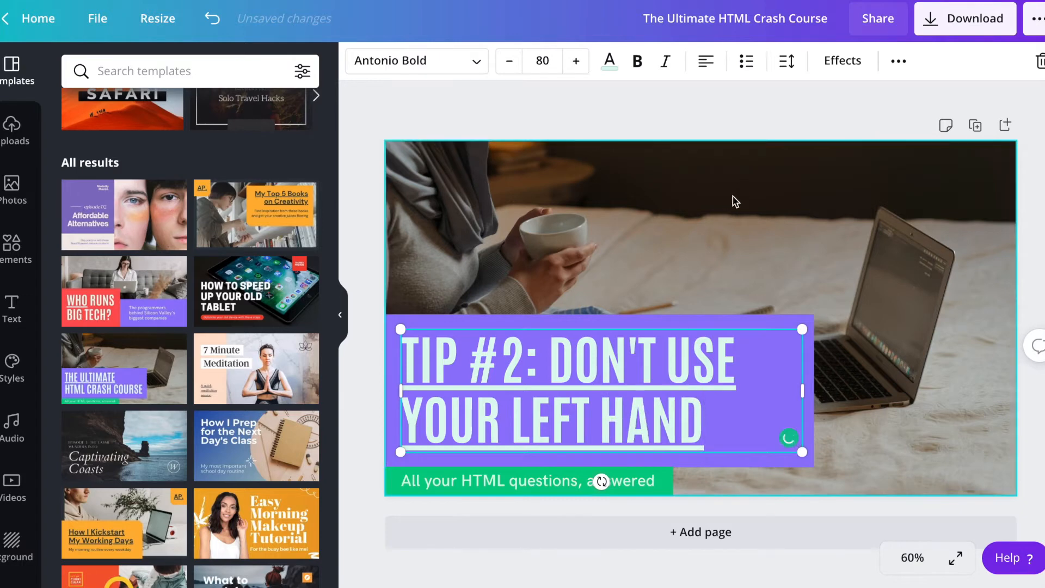
left_click(677, 281)
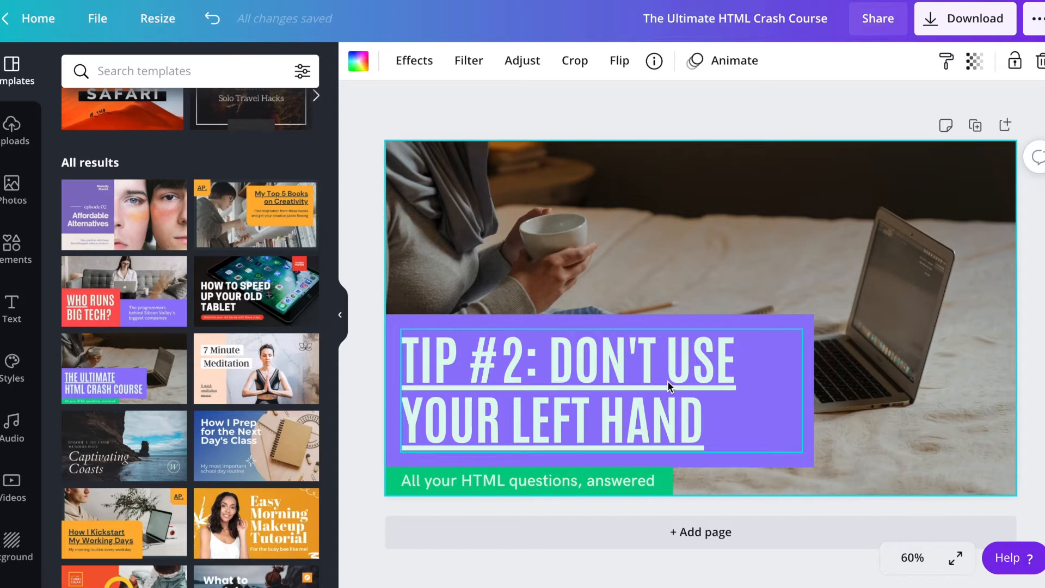
left_click(749, 98)
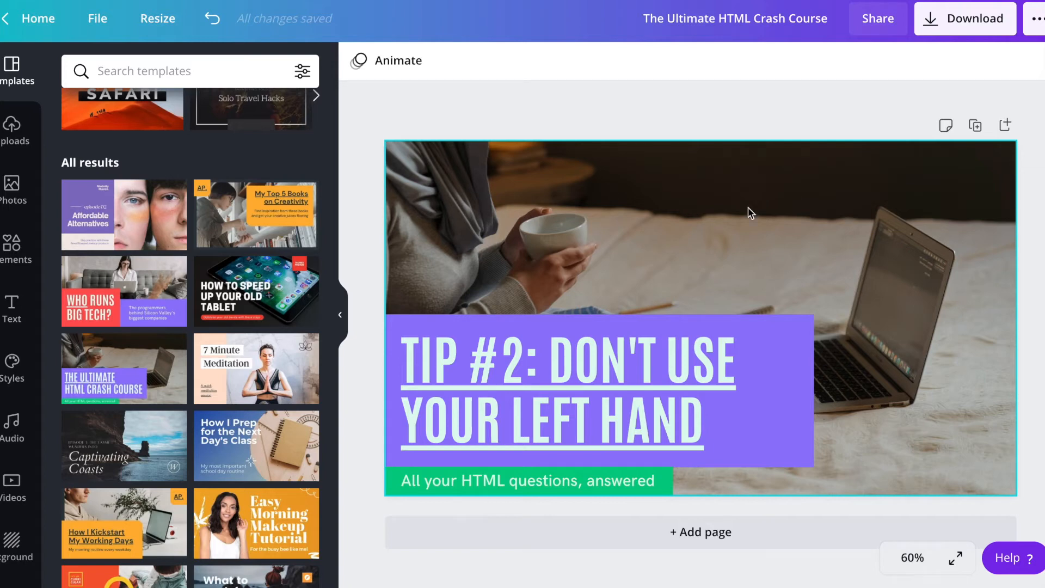
left_click(715, 350)
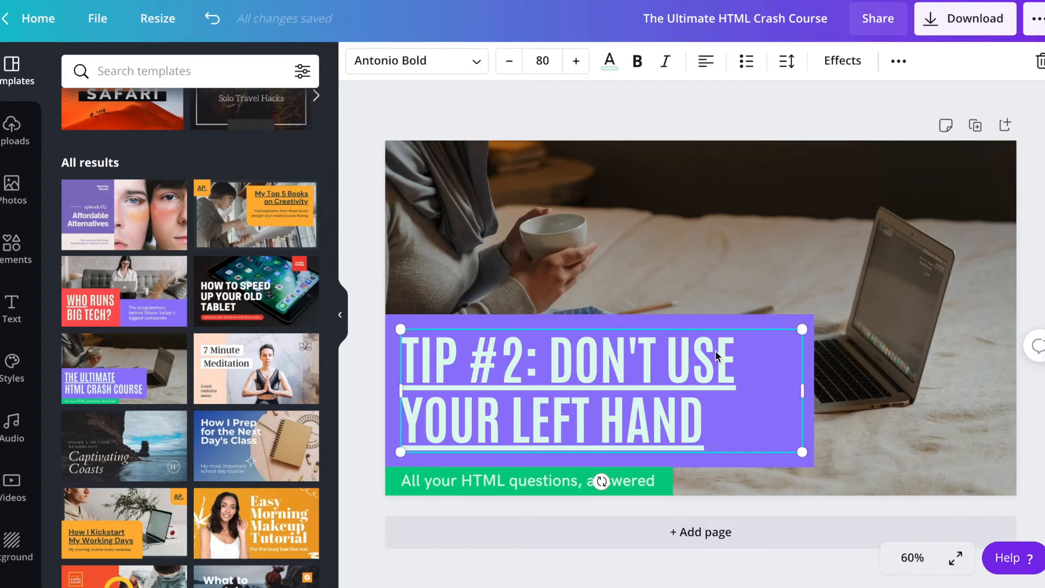
left_click(715, 350)
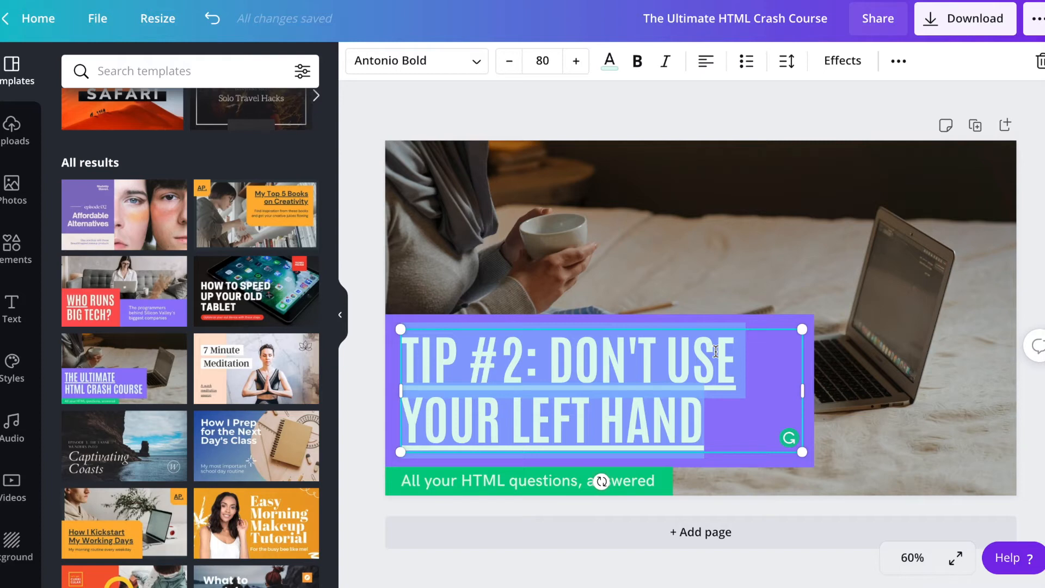
double_click(677, 360)
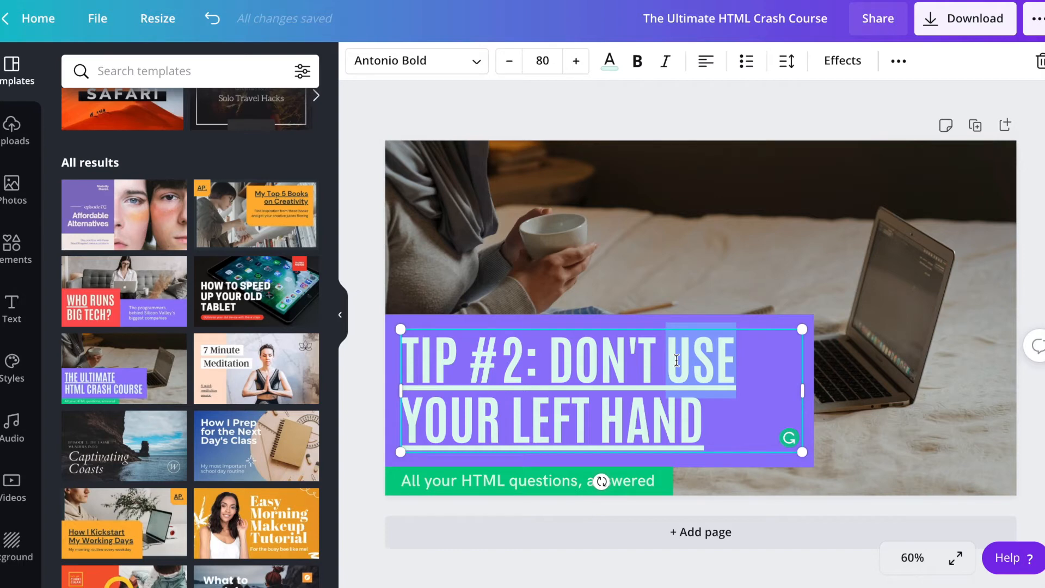
left_click(732, 104)
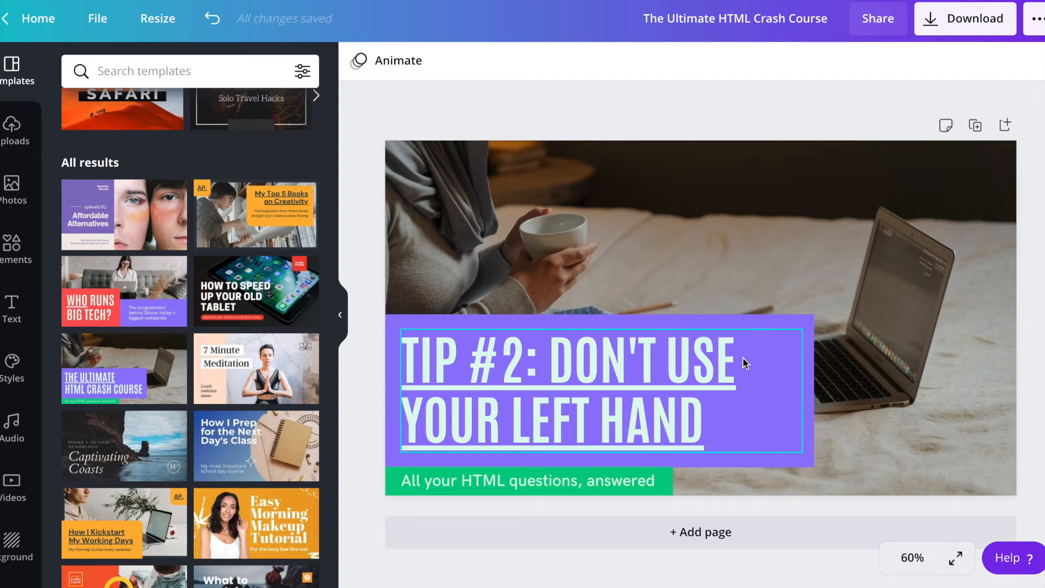
left_click(745, 240)
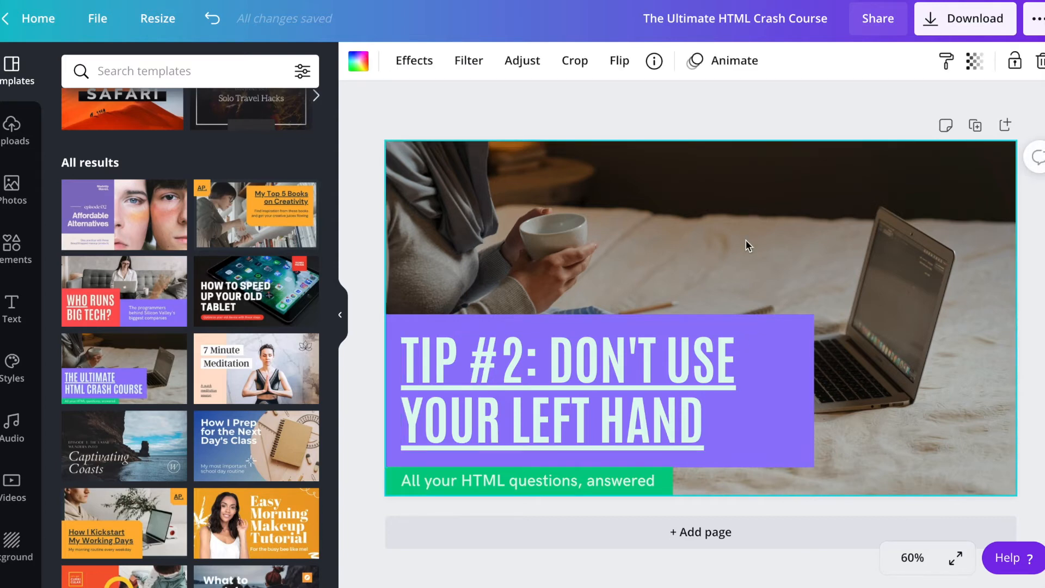
left_click(728, 375)
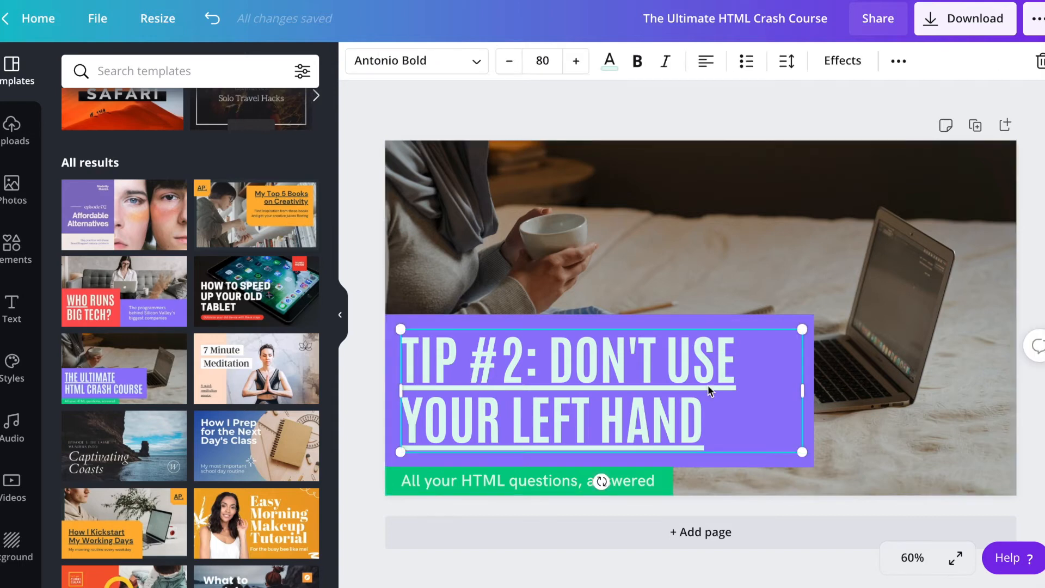
left_click(728, 375)
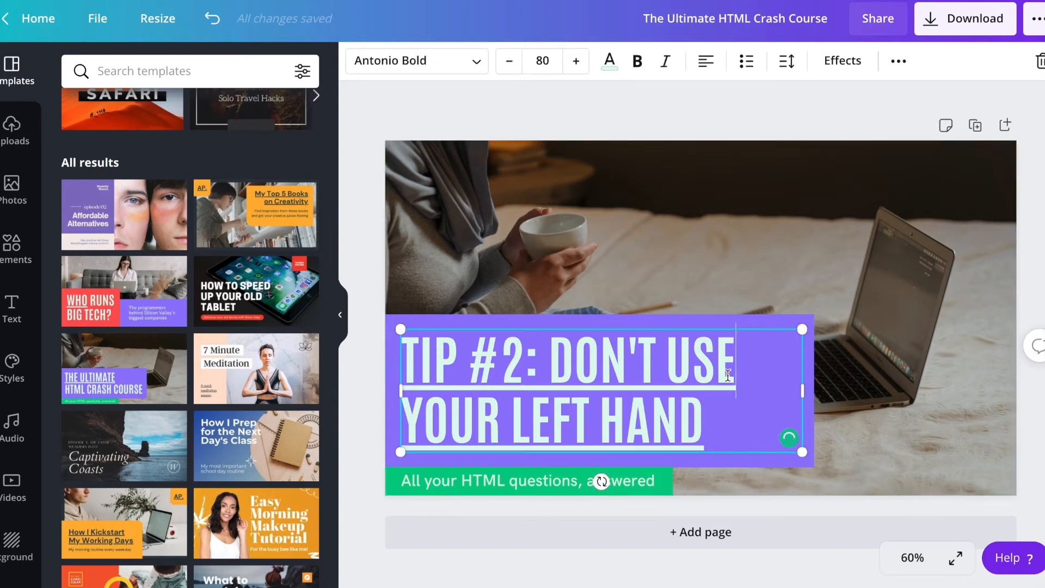
left_click(742, 188)
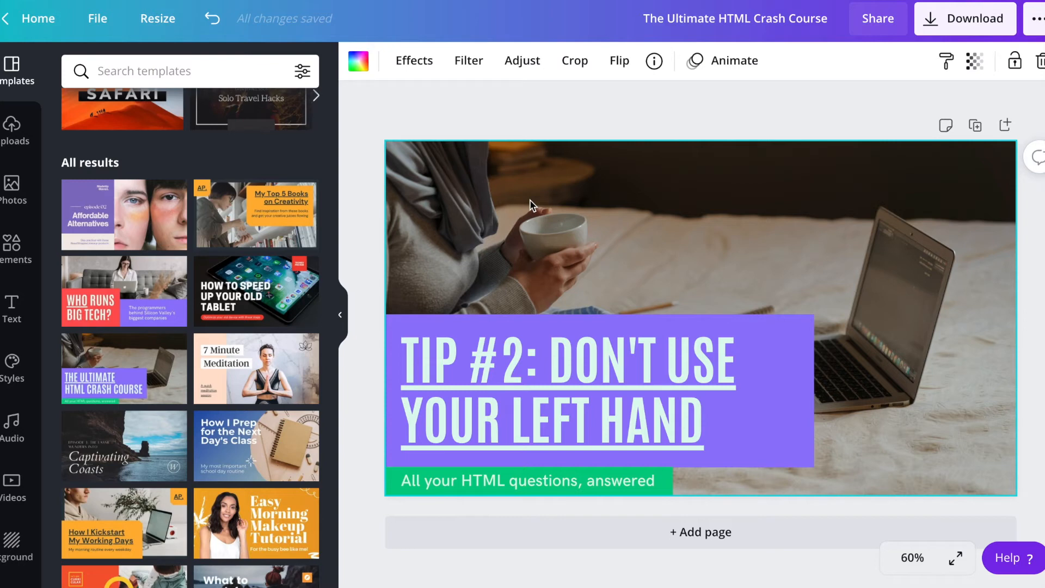
left_click(619, 83)
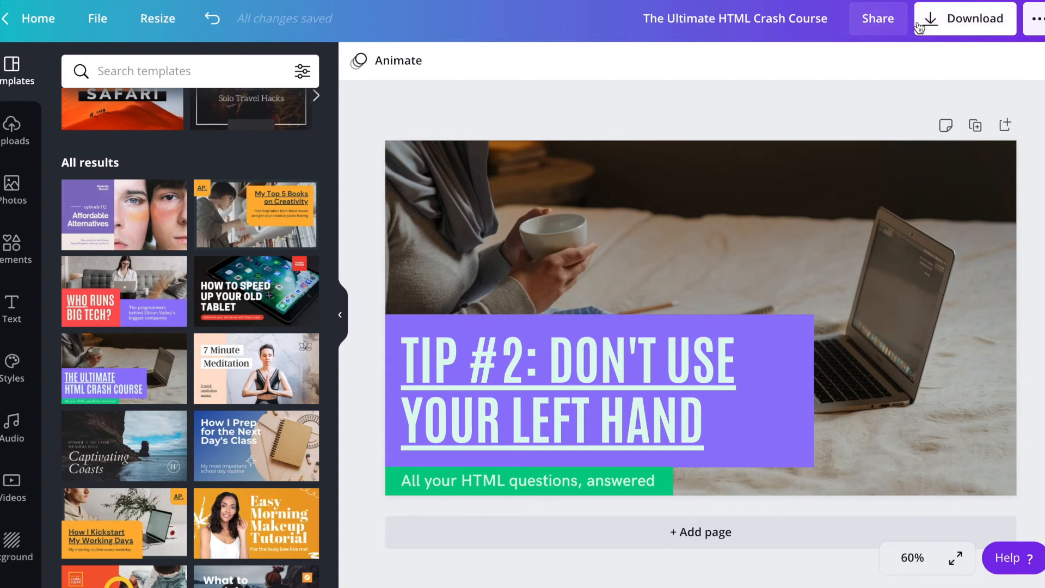
Delete the subtitle "All your HTML questions, answered" and the green box behind it
left_click(638, 481)
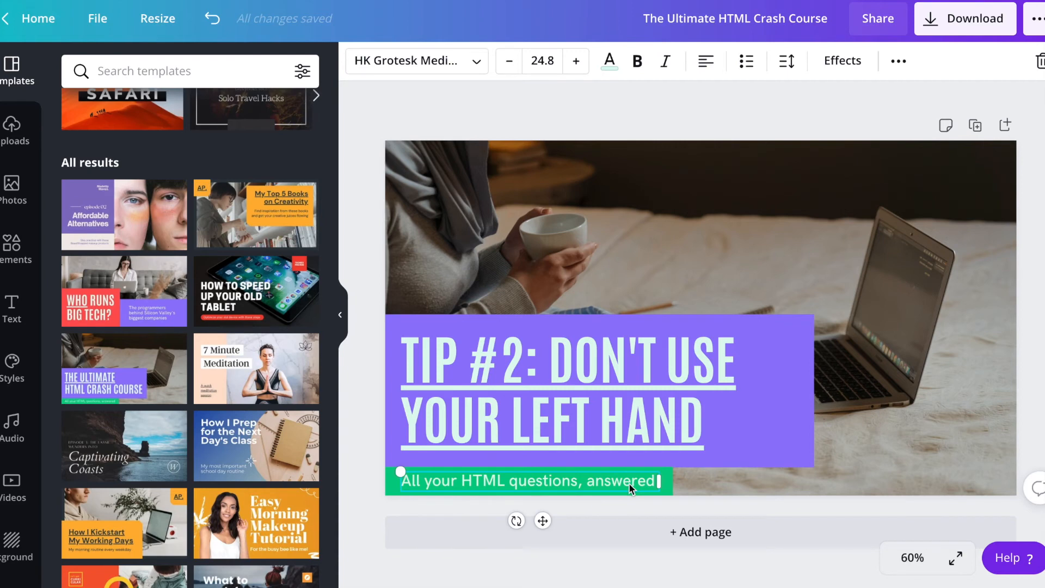
key("Delete")
left_click(639, 482)
key("Delete")
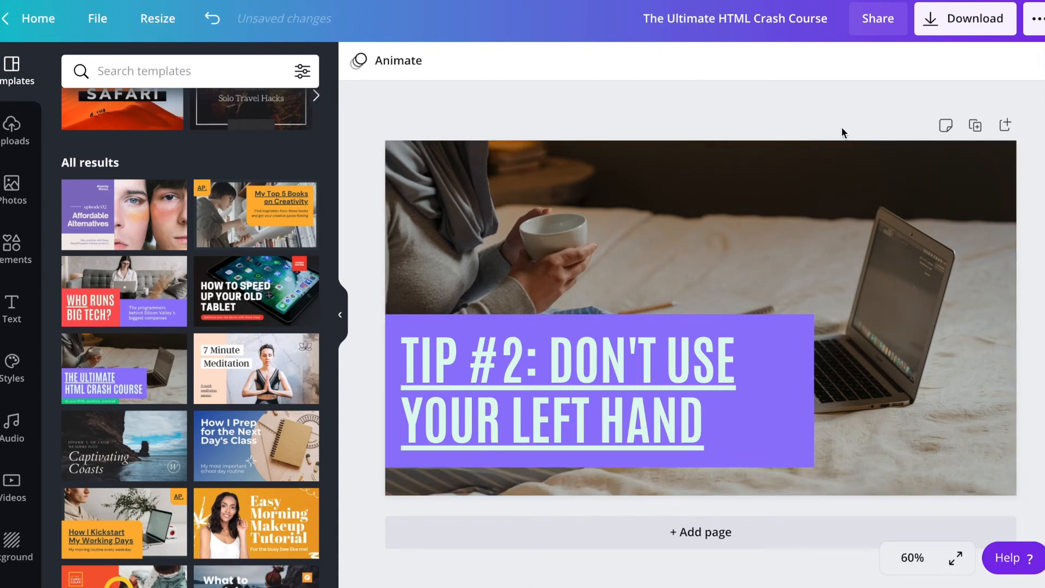
Download the thumbnail design as a PNG and dismiss the saved-design message
left_click(966, 19)
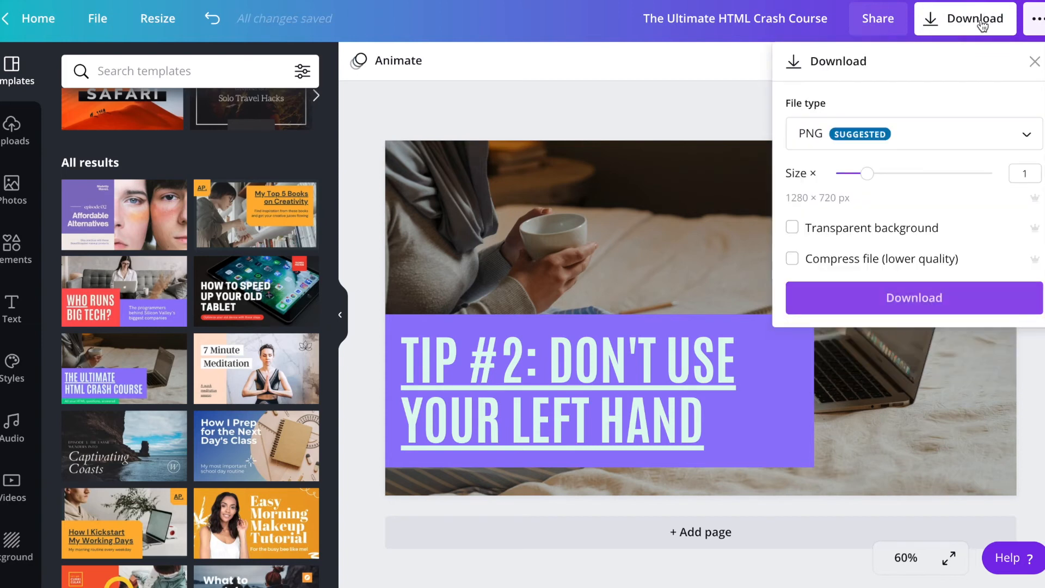
left_click(921, 298)
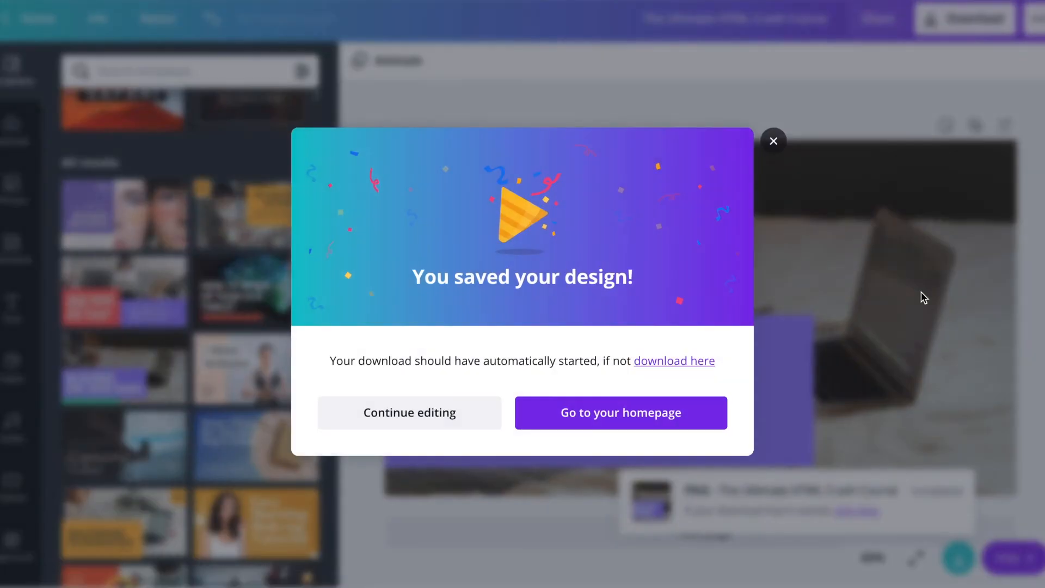
left_click(772, 142)
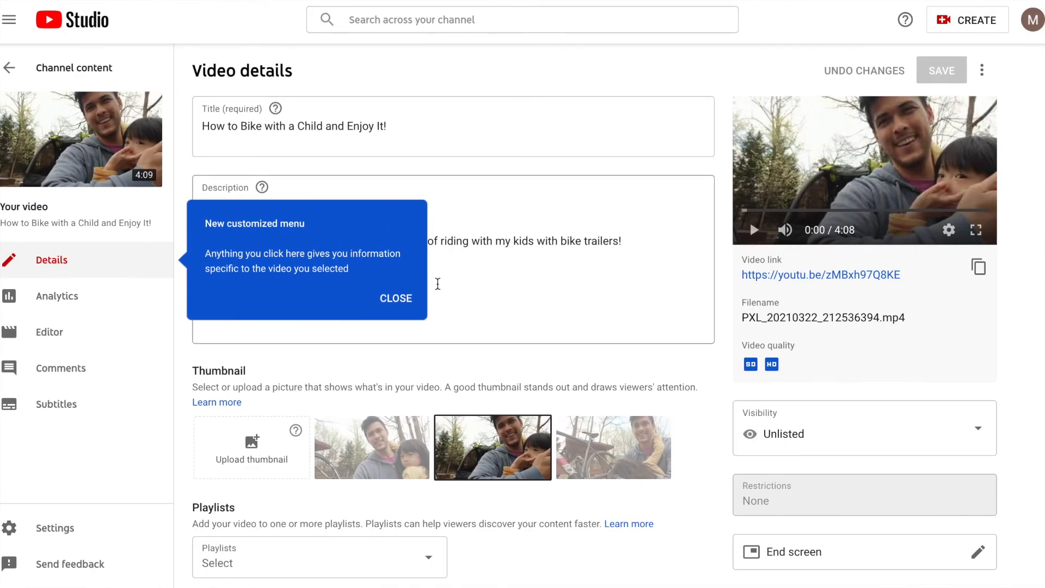
In YouTube Studio, dismiss the menu tip and upload the downloaded PNG from the desktop as the bike video's thumbnail
left_click(396, 298)
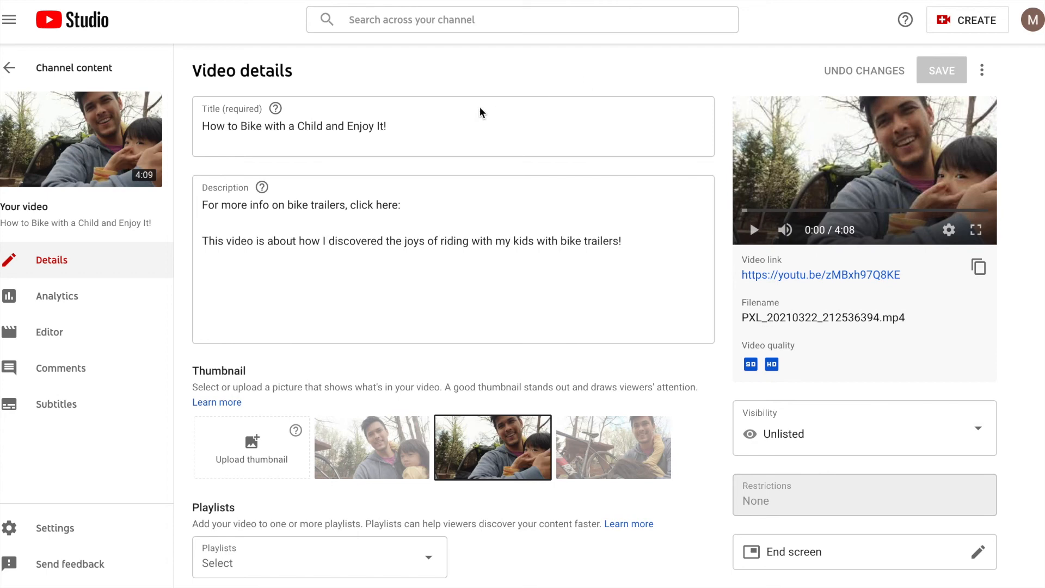
left_click(489, 138)
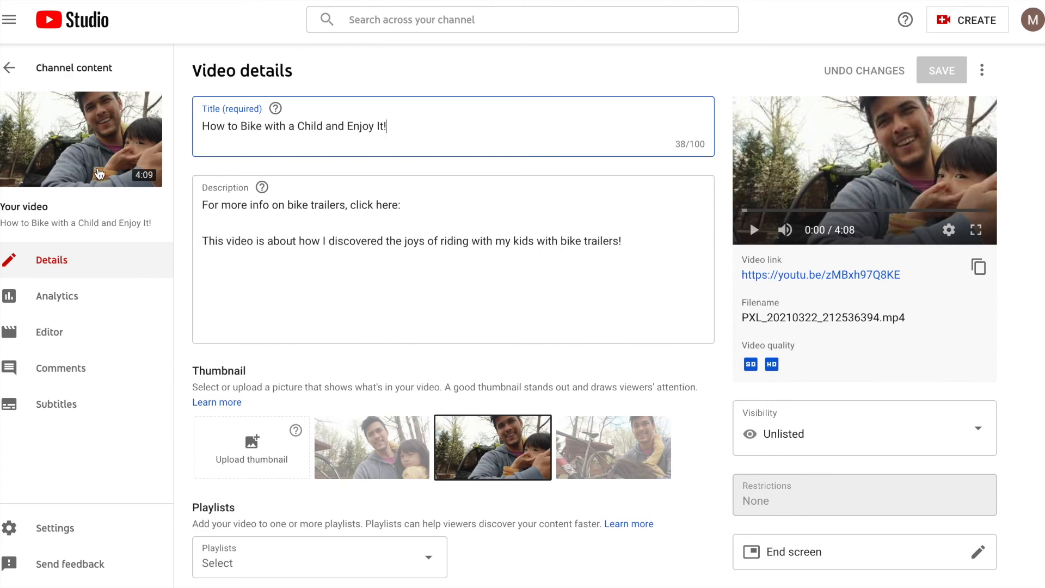
scroll(260, 380, "down", 1)
scroll(260, 380, "down", 2)
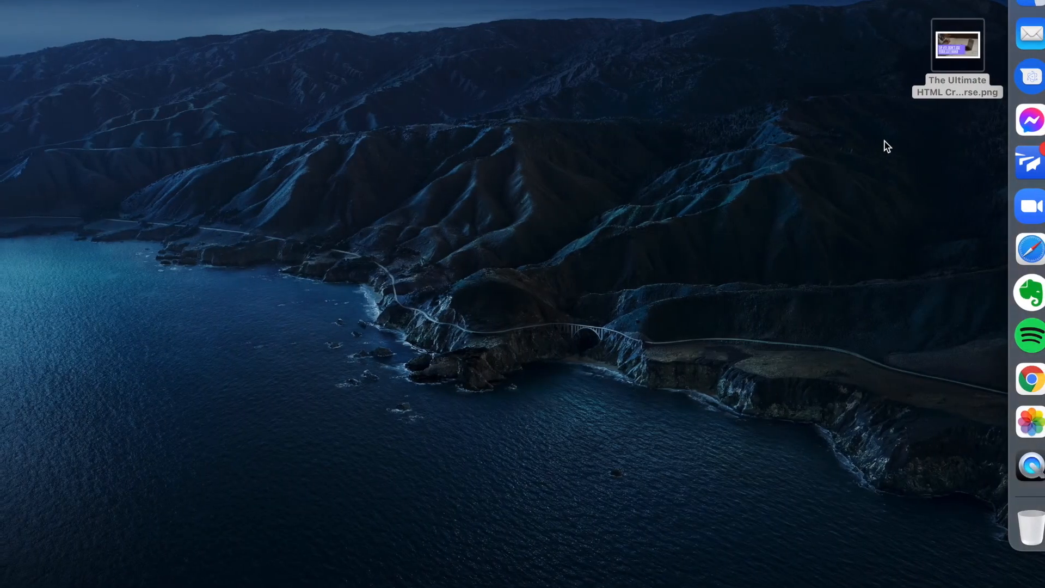
left_click_drag(956, 46, 250, 391)
Review the video details with the new thumbnail and save the changes
scroll(550, 307, "down", 1)
scroll(551, 307, "up", 2)
scroll(552, 303, "down", 1)
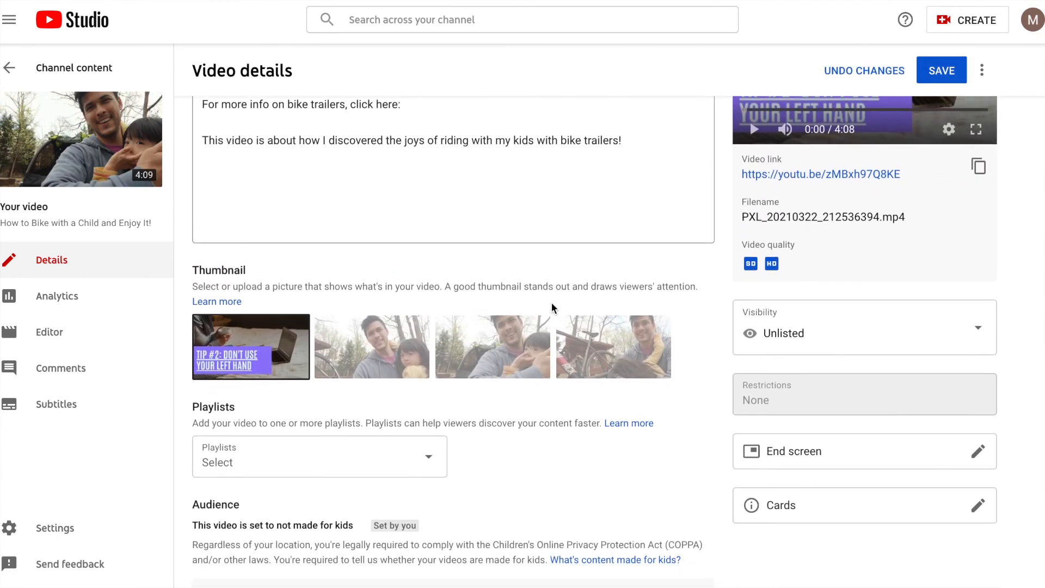
scroll(671, 383, "down", 2)
scroll(671, 383, "down", 3)
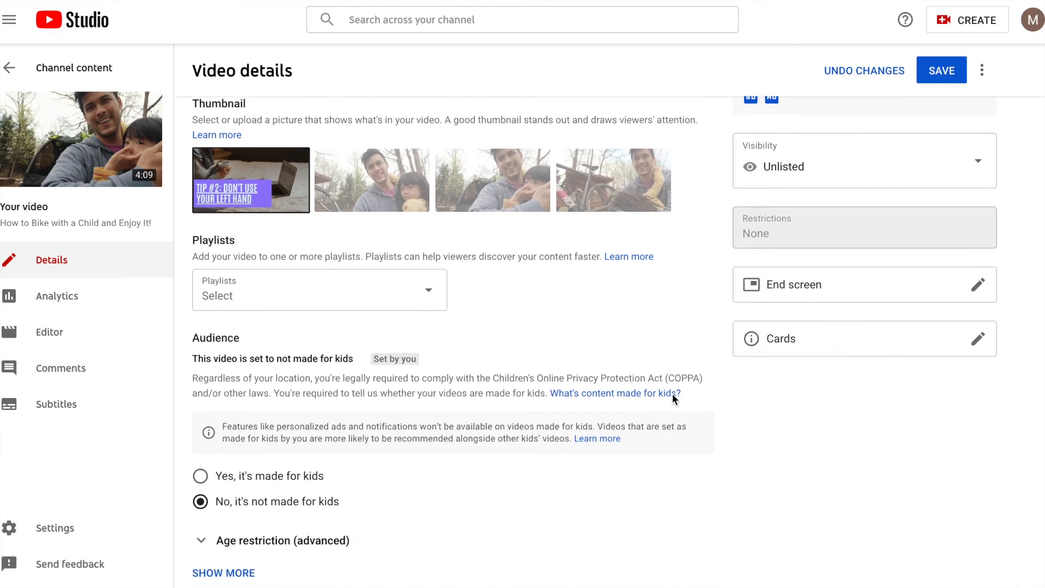
scroll(672, 393, "up", 7)
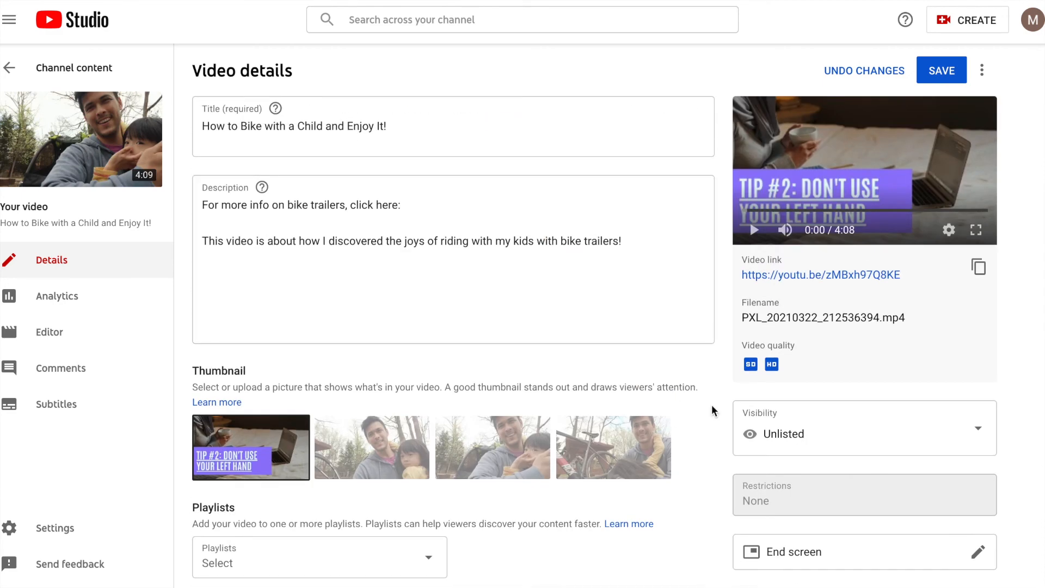
left_click(931, 69)
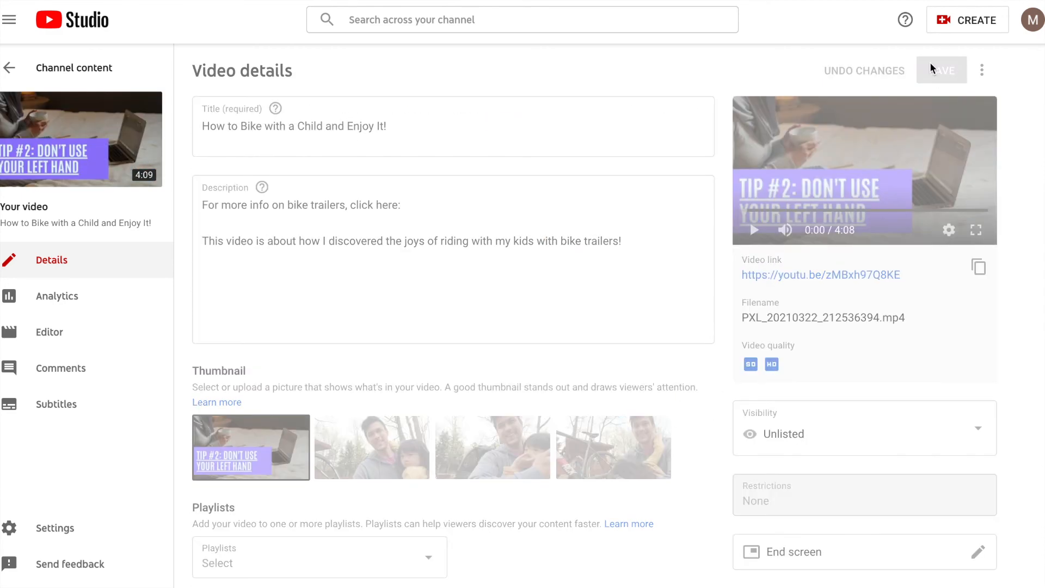